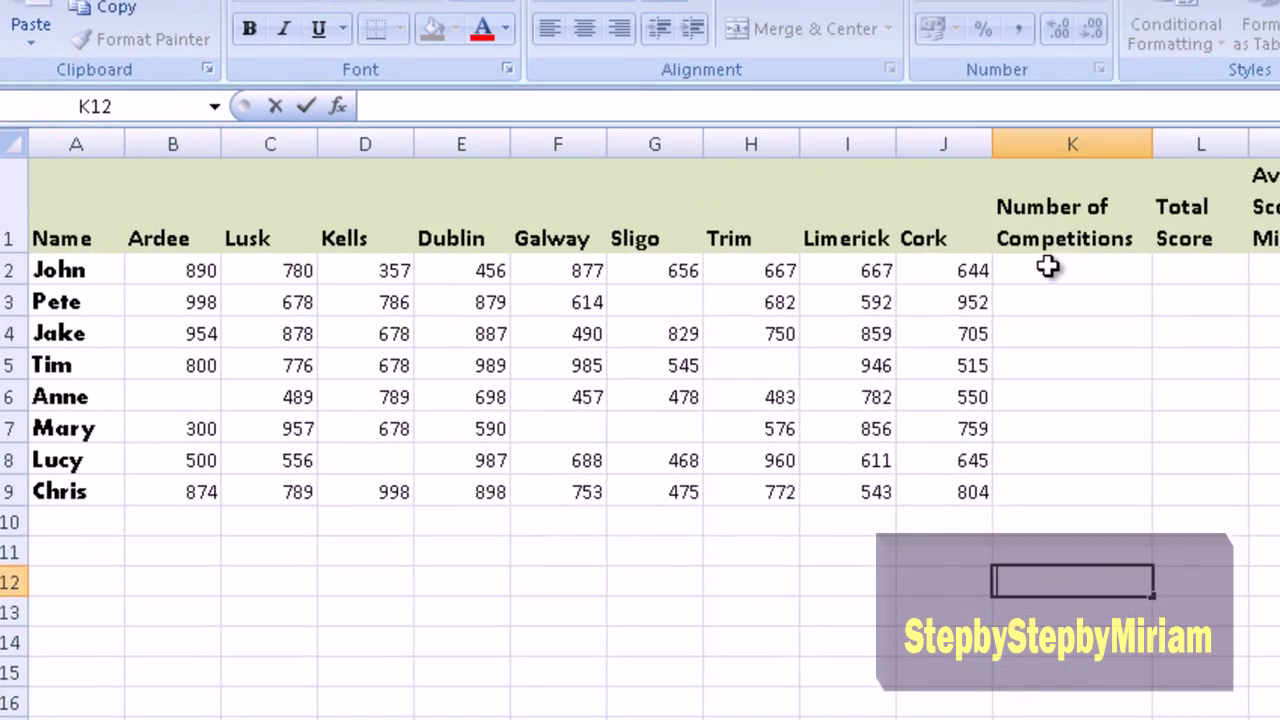
Review the Name and venue headings, ending at John's Number of Competitions cell K2.
{"action": "left_click", "coordinate": [705, 250]}
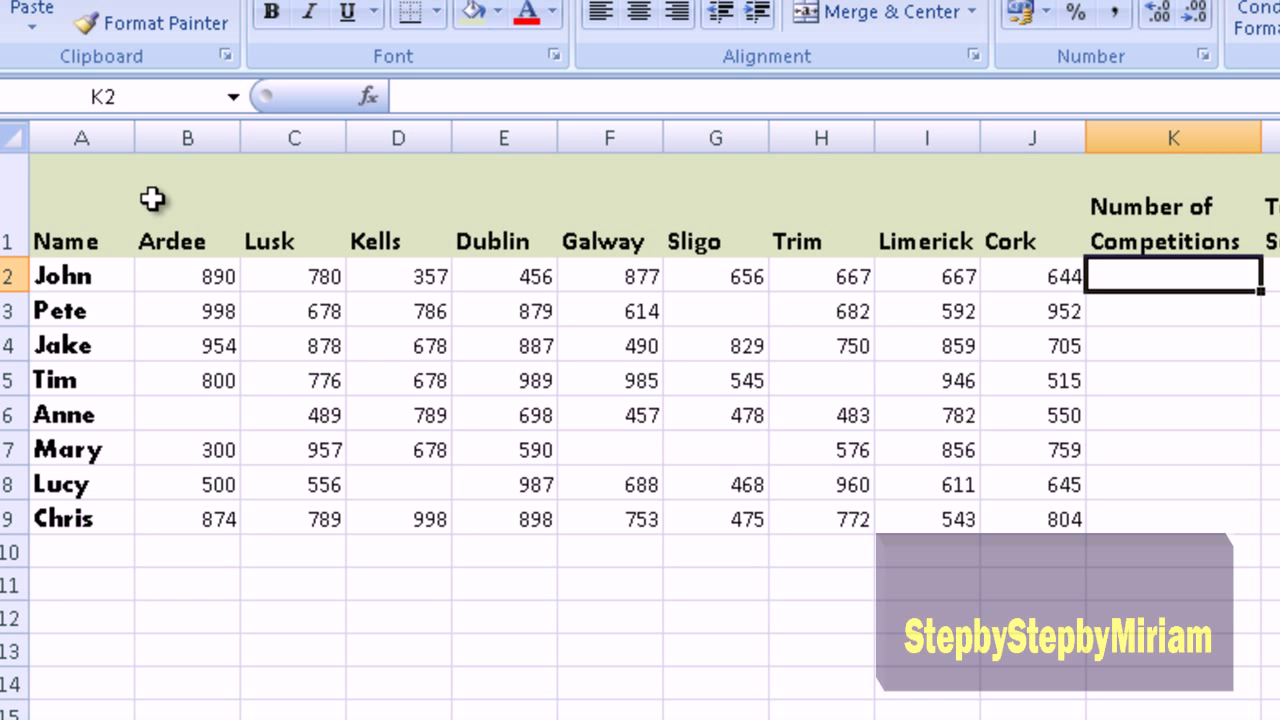
{"action": "left_click", "coordinate": [84, 194]}
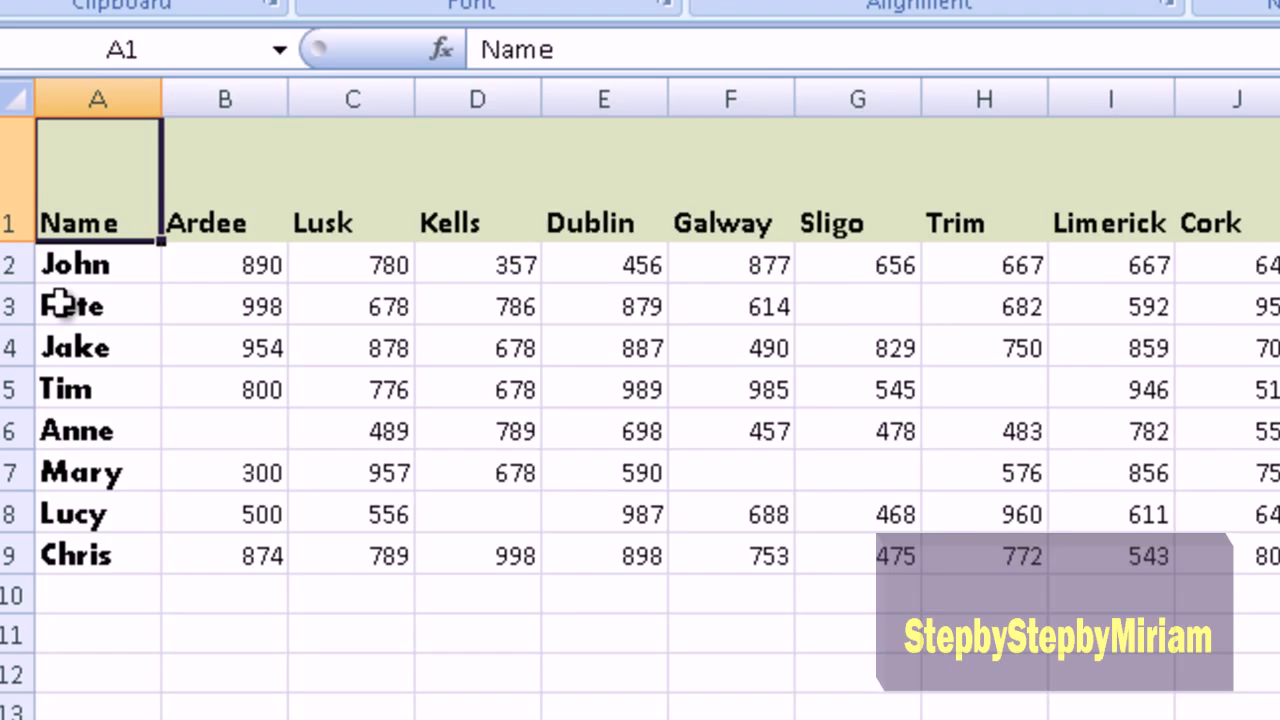
{"action": "key", "text": "Down"}
{"action": "key", "text": "Down"}
{"action": "key", "text": "Down"}
{"action": "key", "text": "Down"}
{"action": "key", "text": "Down"}
{"action": "key", "text": "Down"}
{"action": "key", "text": "Down"}
{"action": "key", "text": "Down"}
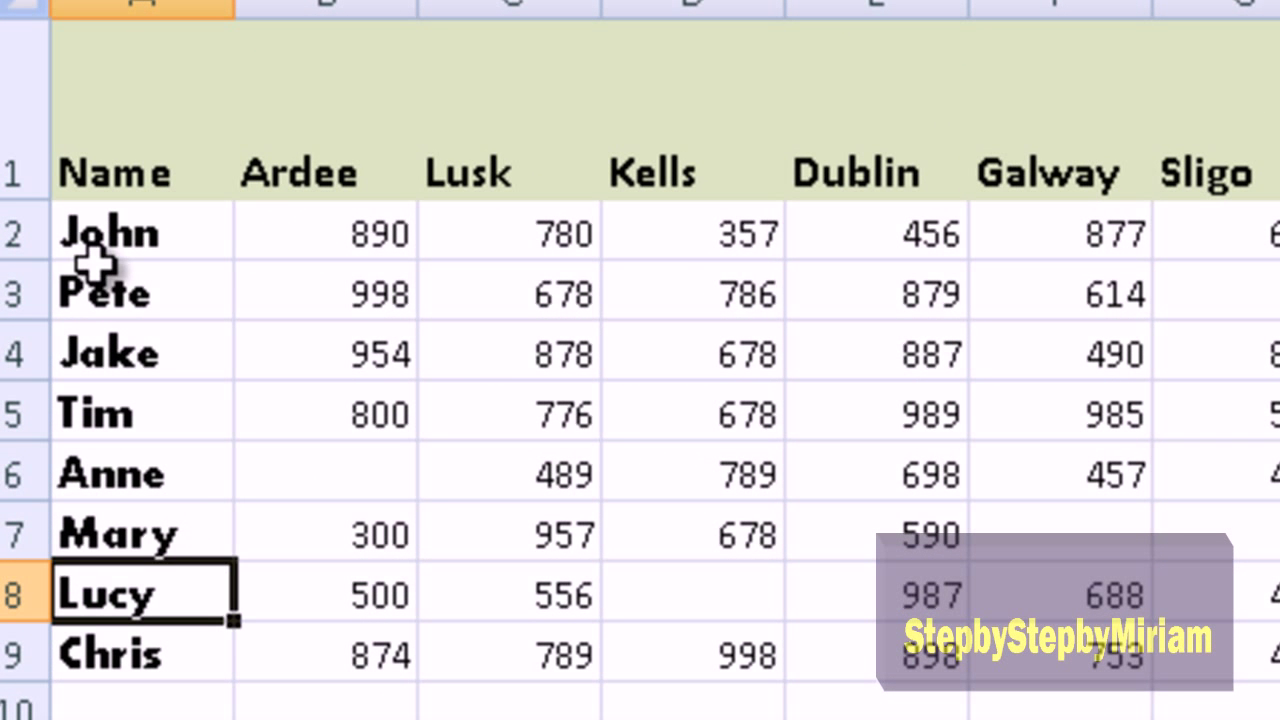
{"action": "left_click", "coordinate": [330, 113]}
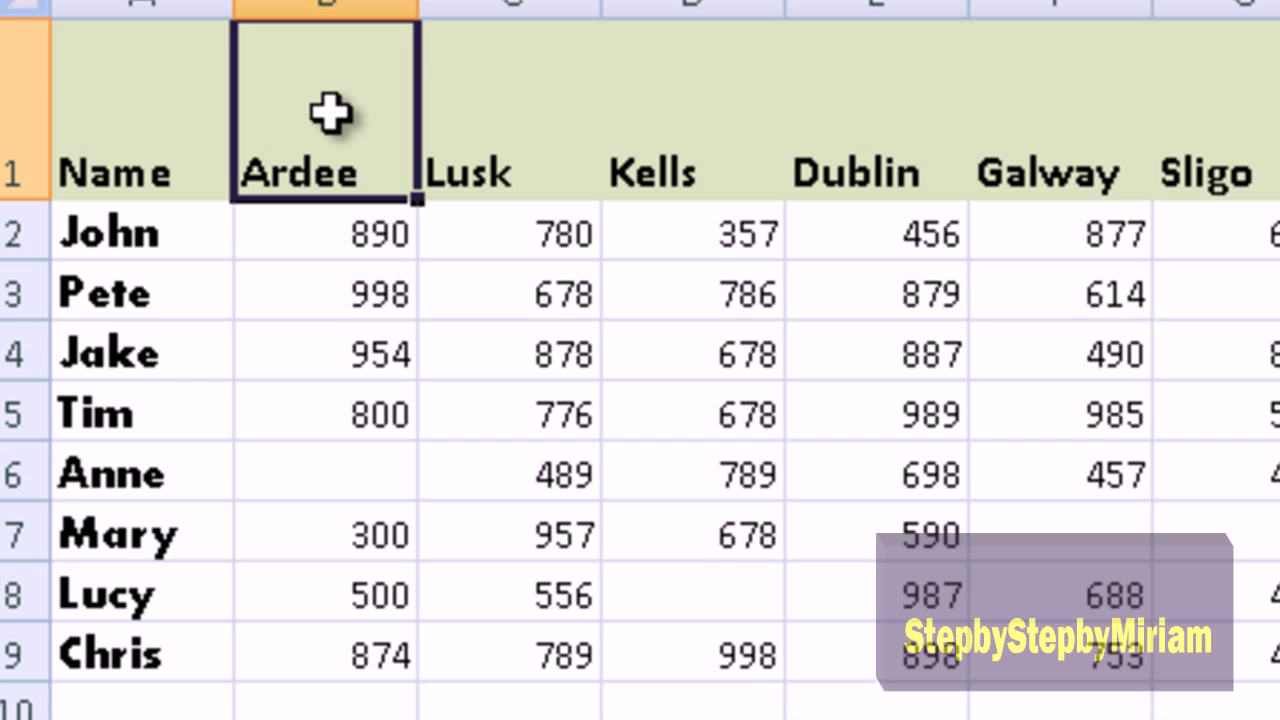
{"action": "key", "text": "Right"}
{"action": "key", "text": "Right"}
{"action": "key", "text": "Right"}
{"action": "key", "text": "Right"}
{"action": "key", "text": "Right"}
{"action": "key", "text": "Right"}
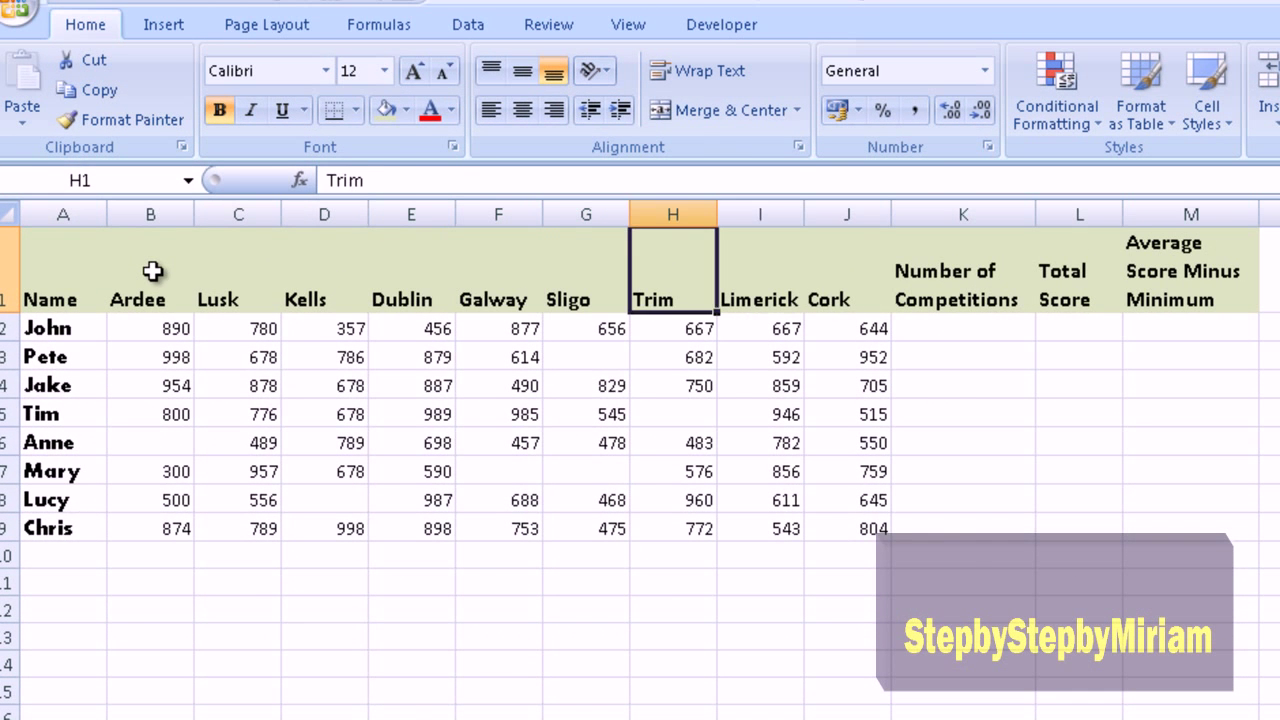
{"action": "key", "text": "Right"}
{"action": "key", "text": "Right"}
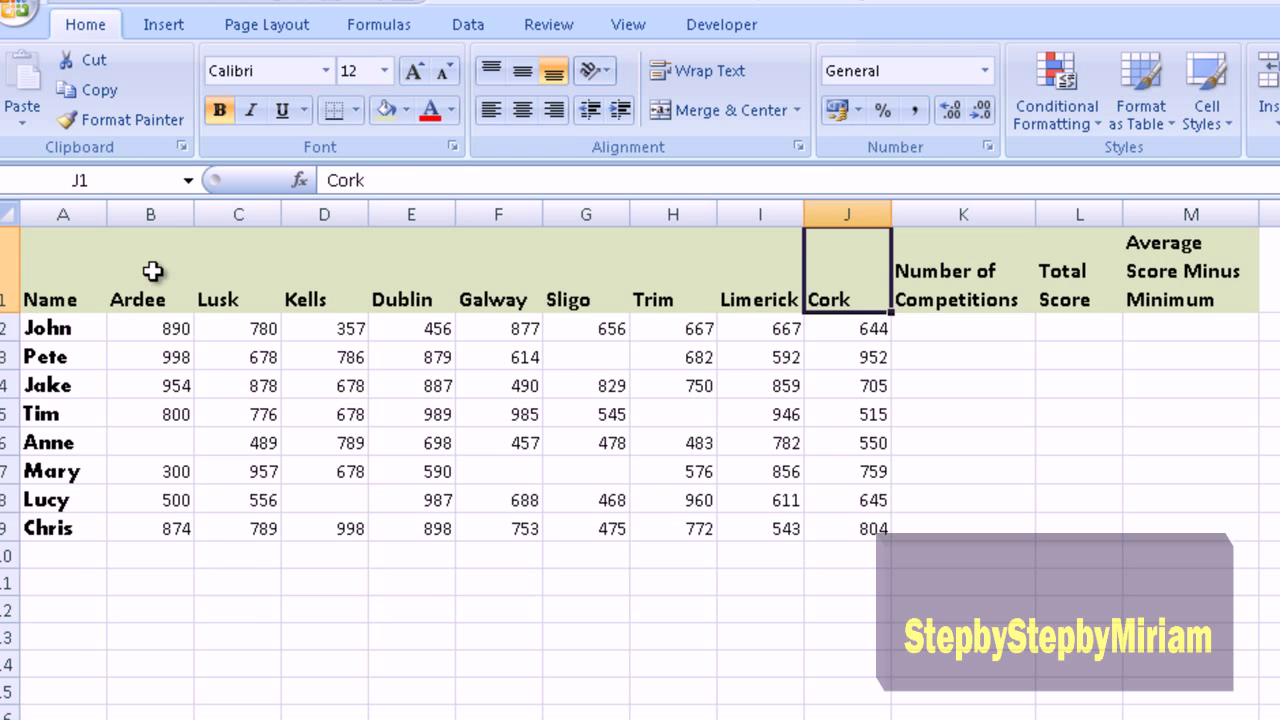
{"action": "key", "text": "Right"}
{"action": "key", "text": "Down"}
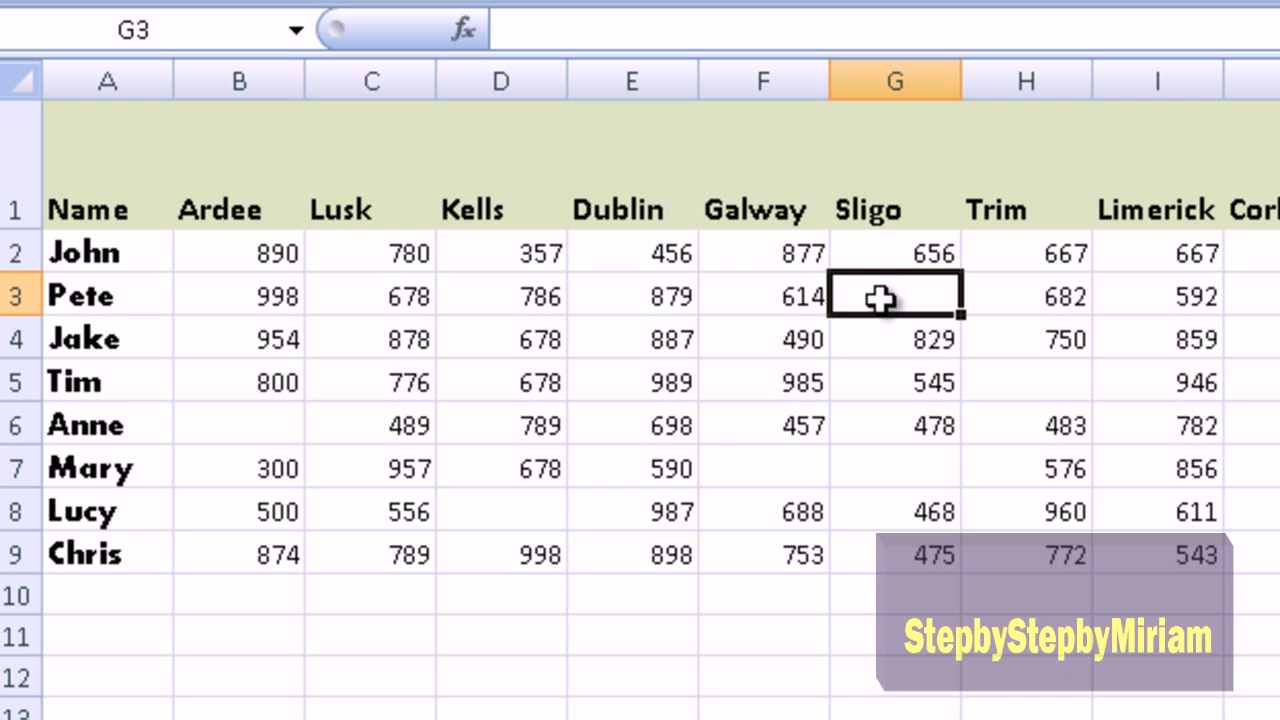
Point out Mary's blank Galway and Sligo scores in F7 and G7.
{"action": "left_click", "coordinate": [763, 465]}
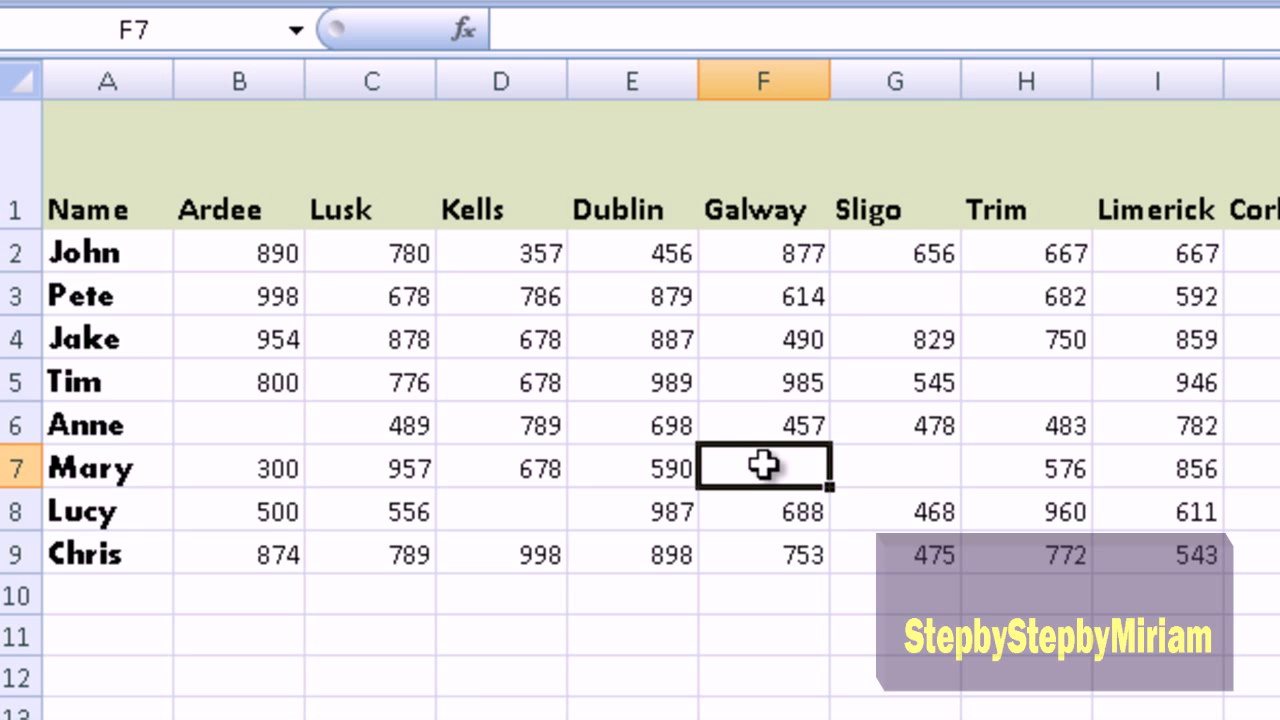
{"action": "key", "text": "Right"}
{"action": "key", "text": "Left"}
{"action": "key", "text": "Right"}
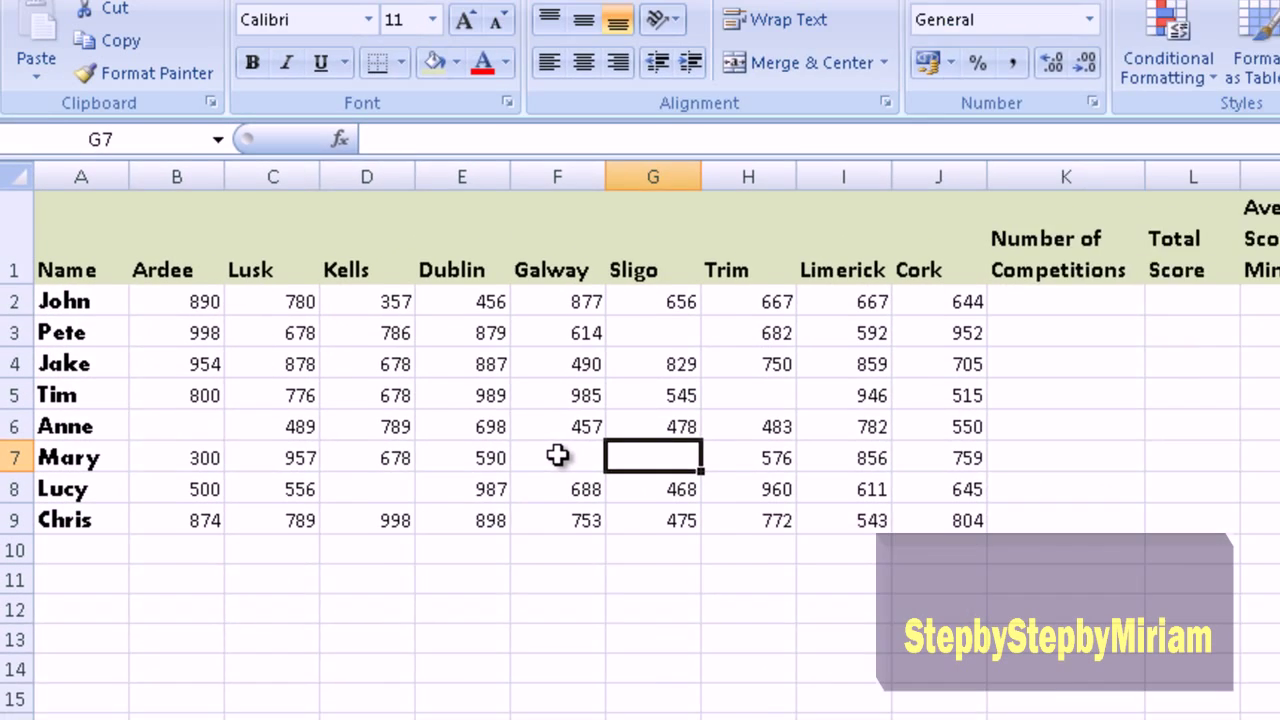
{"action": "key", "text": "Left"}
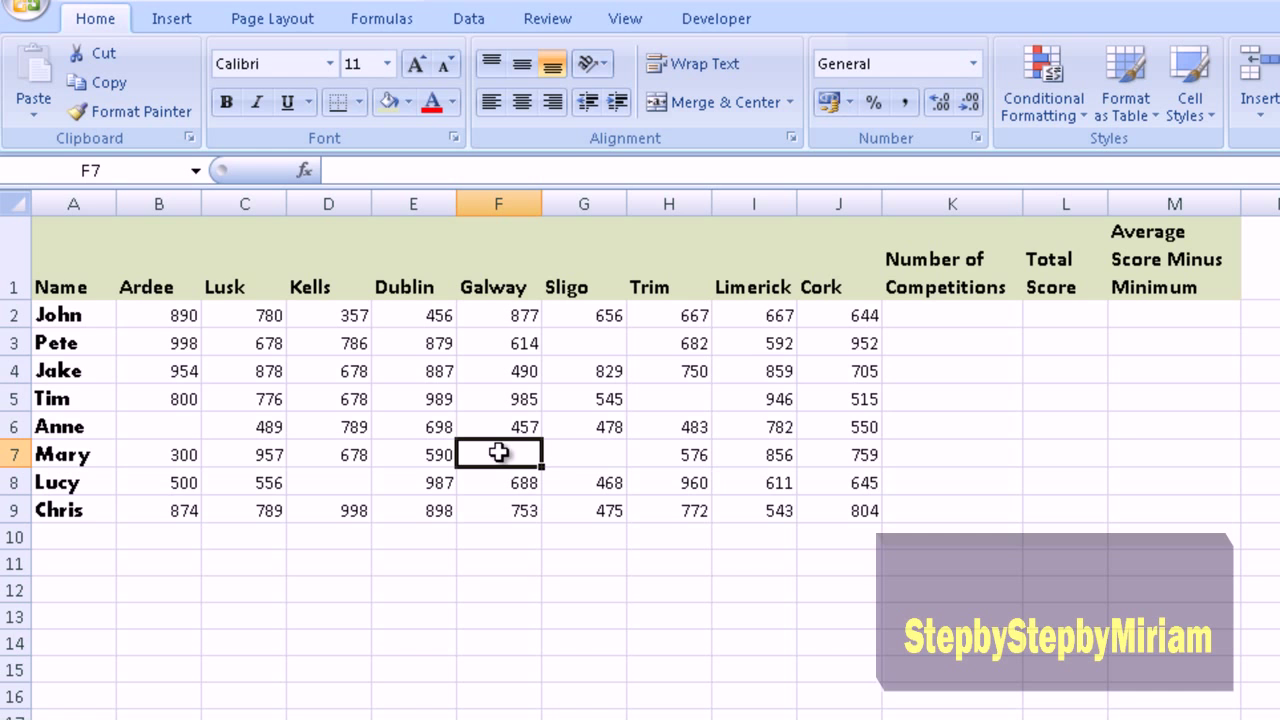
Enter =COUNT(B2:J2) in K2 so it shows John's 9 competitions.
{"action": "left_click", "coordinate": [948, 314]}
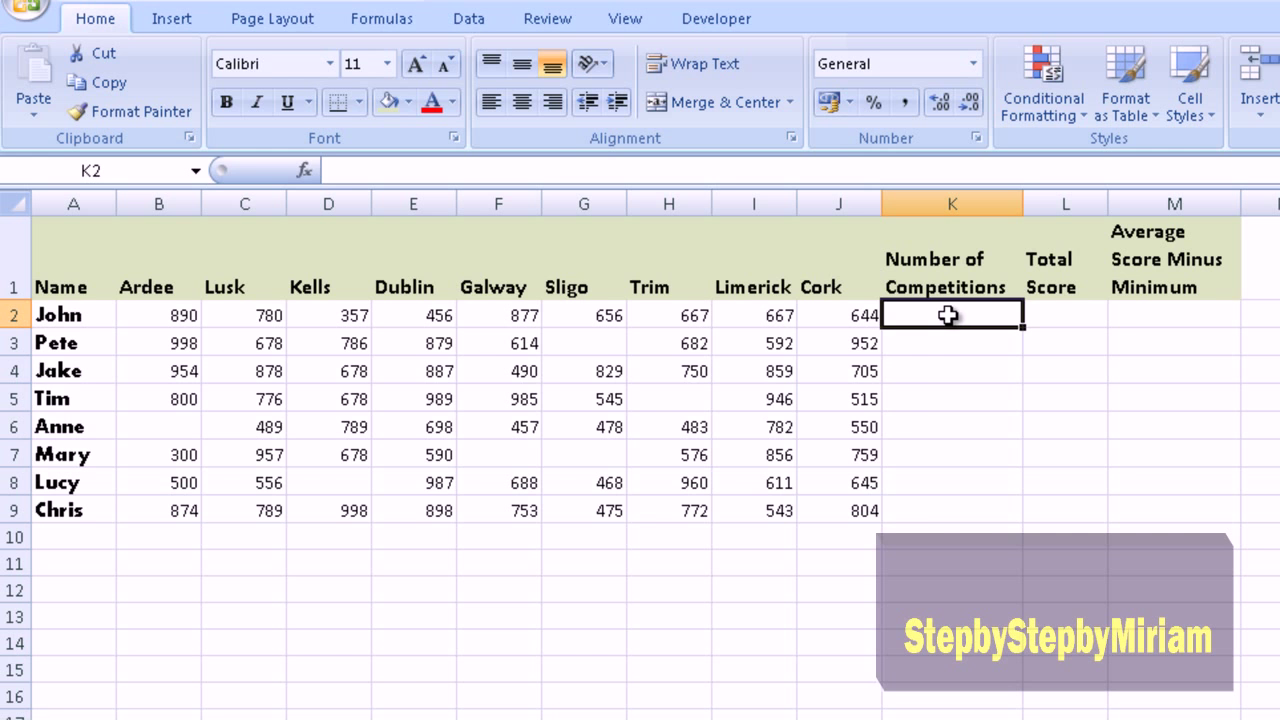
{"action": "type", "text": "=c"}
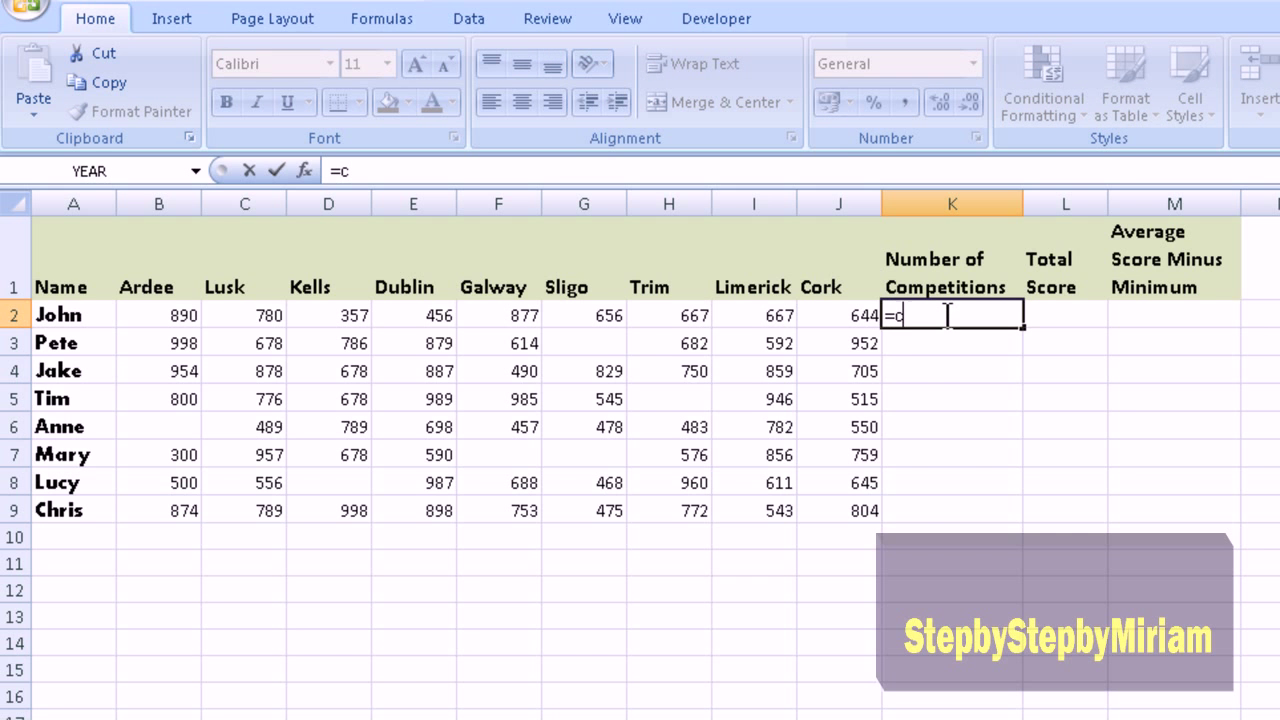
{"action": "type", "text": "ount("}
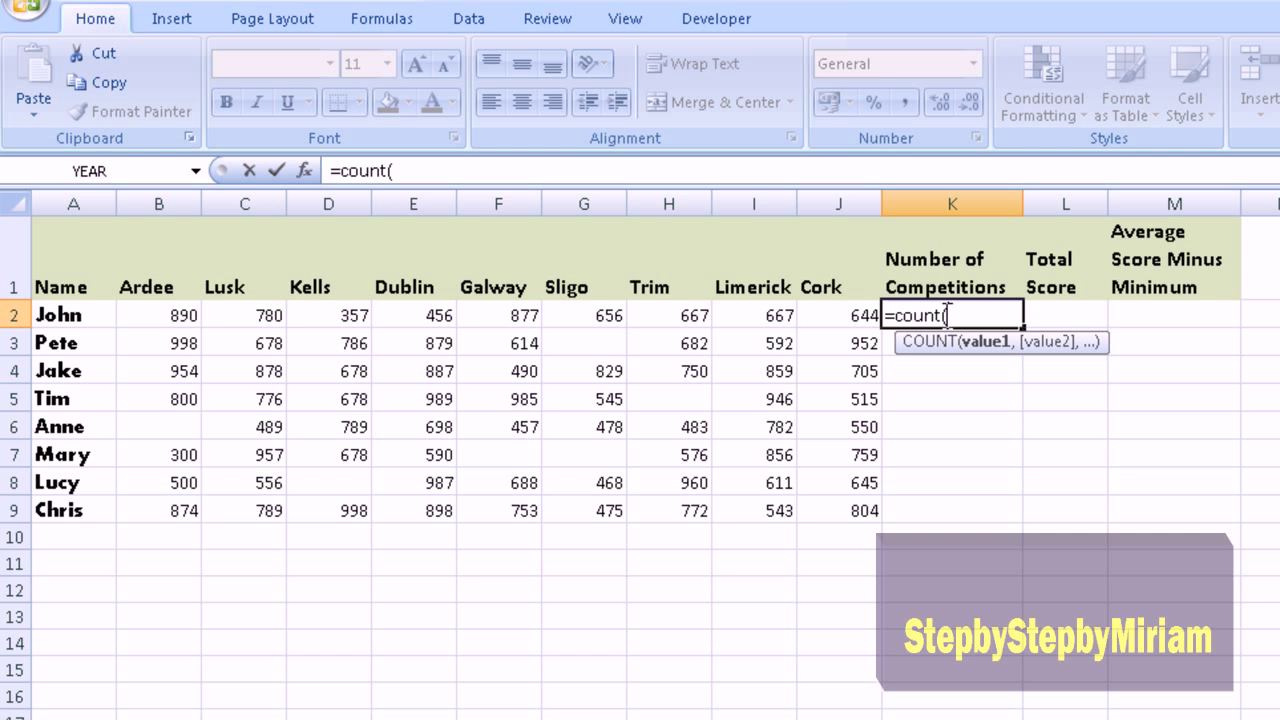
{"action": "left_click", "coordinate": [166, 317]}
{"action": "left_click_drag", "start_coordinate": [170, 317], "coordinate": [826, 308]}
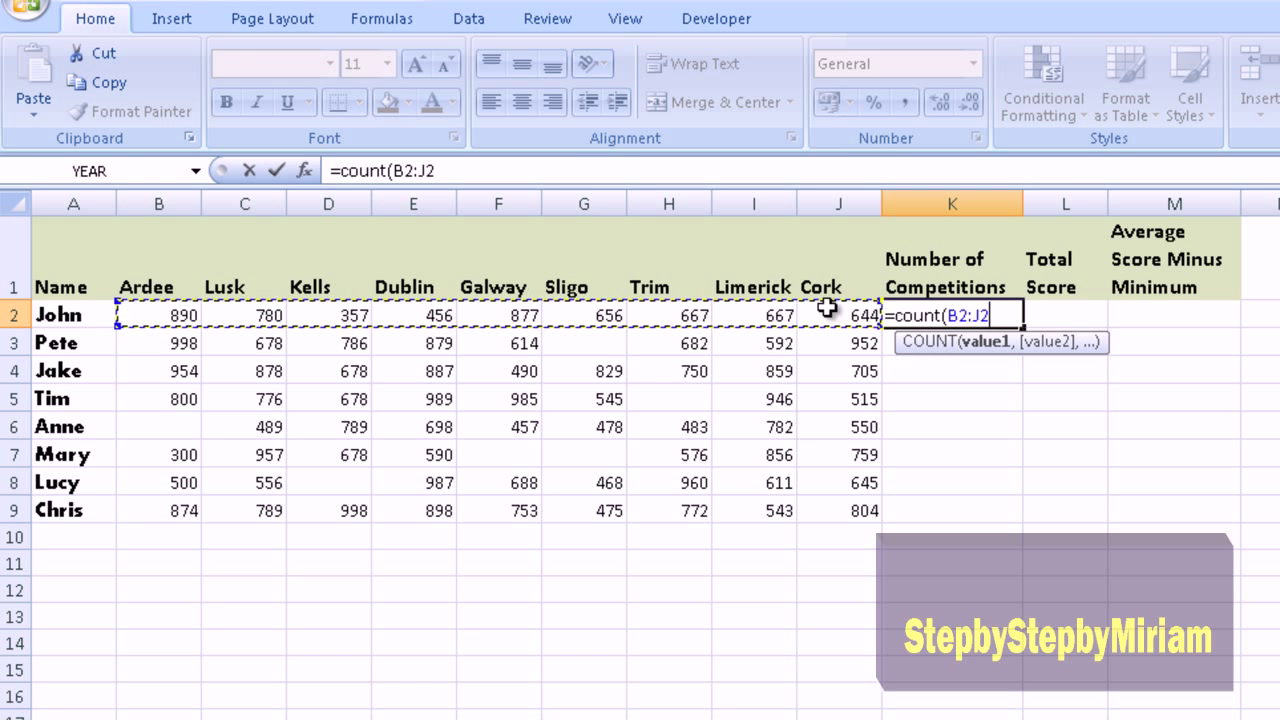
{"action": "type", "text": ")"}
{"action": "key", "text": "Return"}
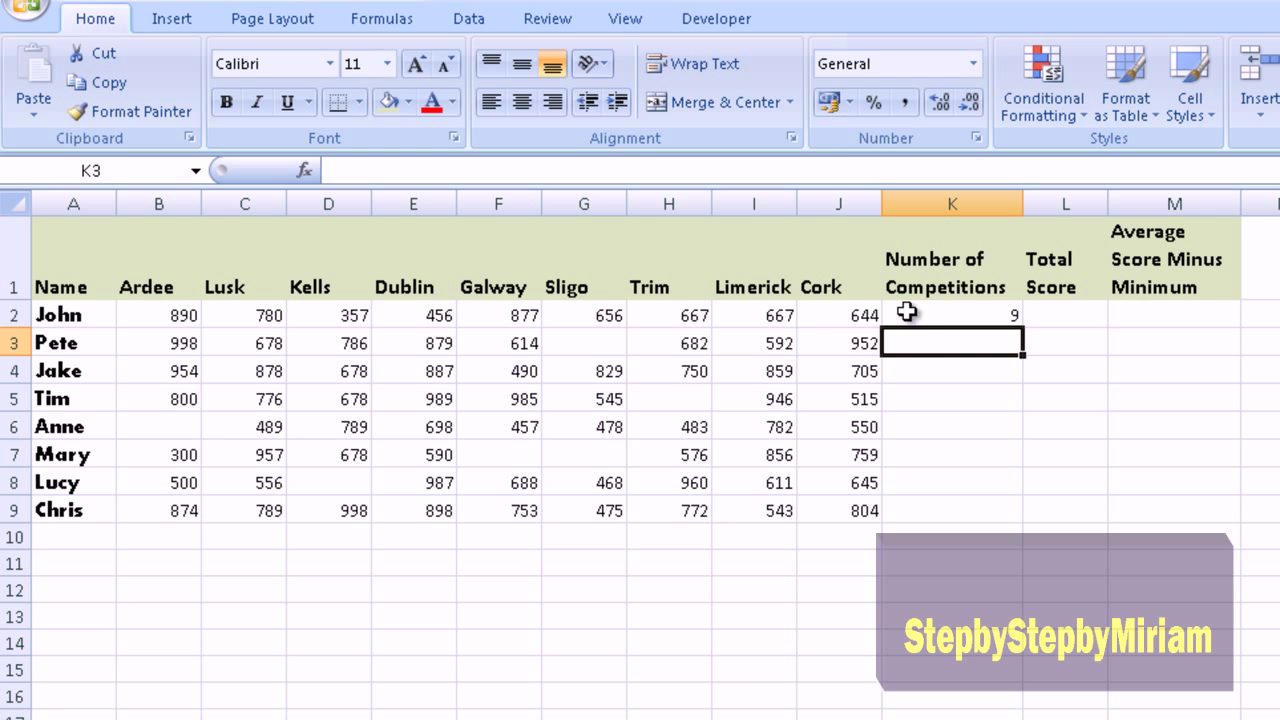
{"action": "left_click", "coordinate": [940, 313]}
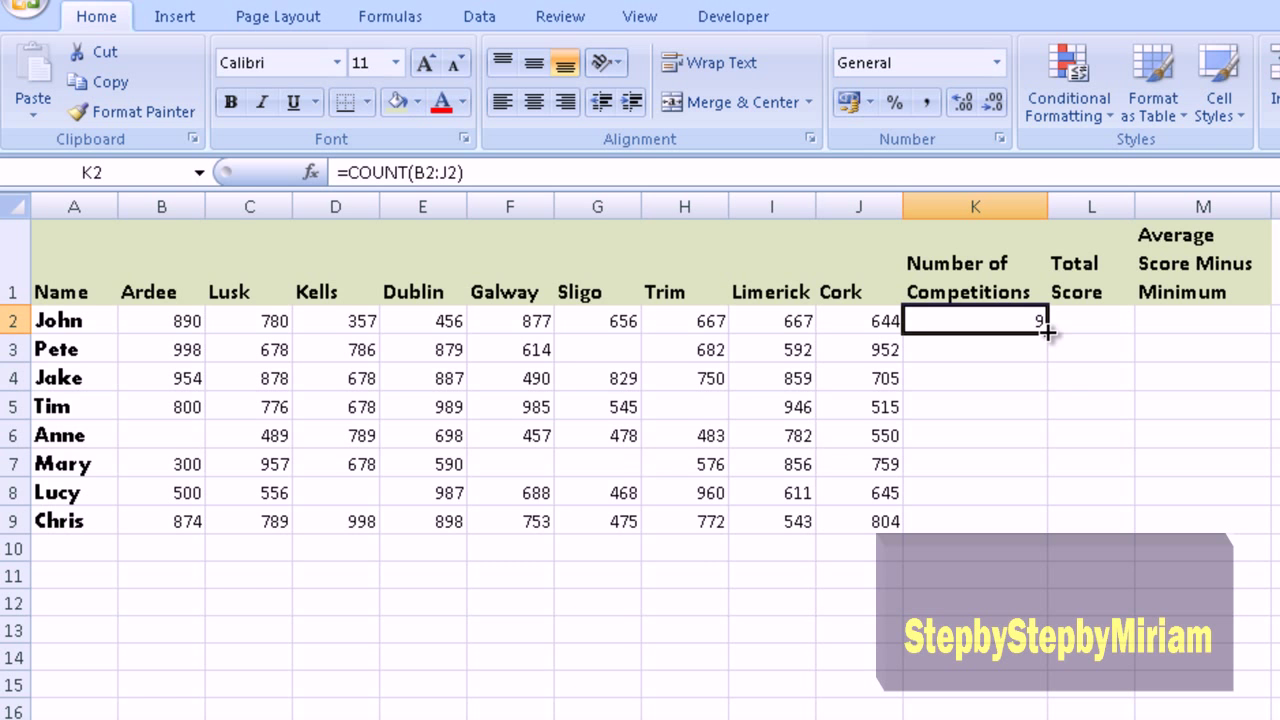
Fill the K2 COUNT formula down to K9, giving counts 8, 9, 8, 8, 7, 8, 9.
{"action": "left_click_drag", "start_coordinate": [1046, 333], "coordinate": [1031, 527]}
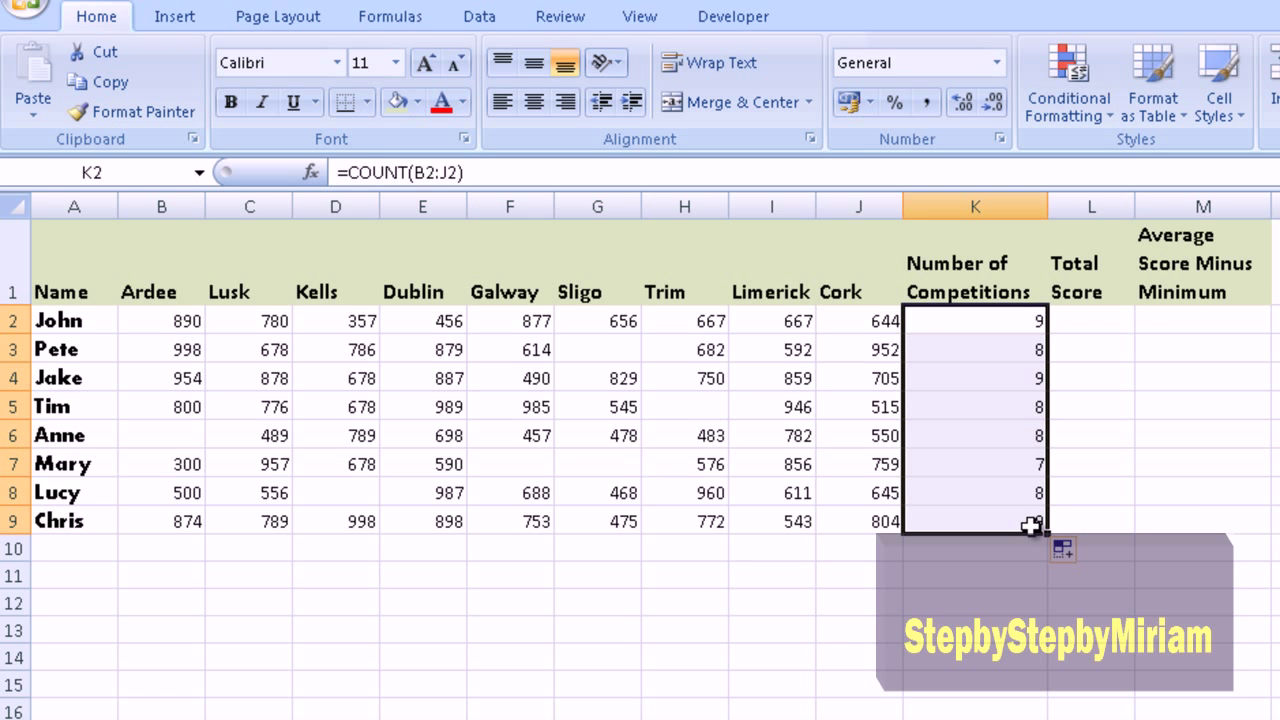
{"action": "left_click", "coordinate": [968, 460]}
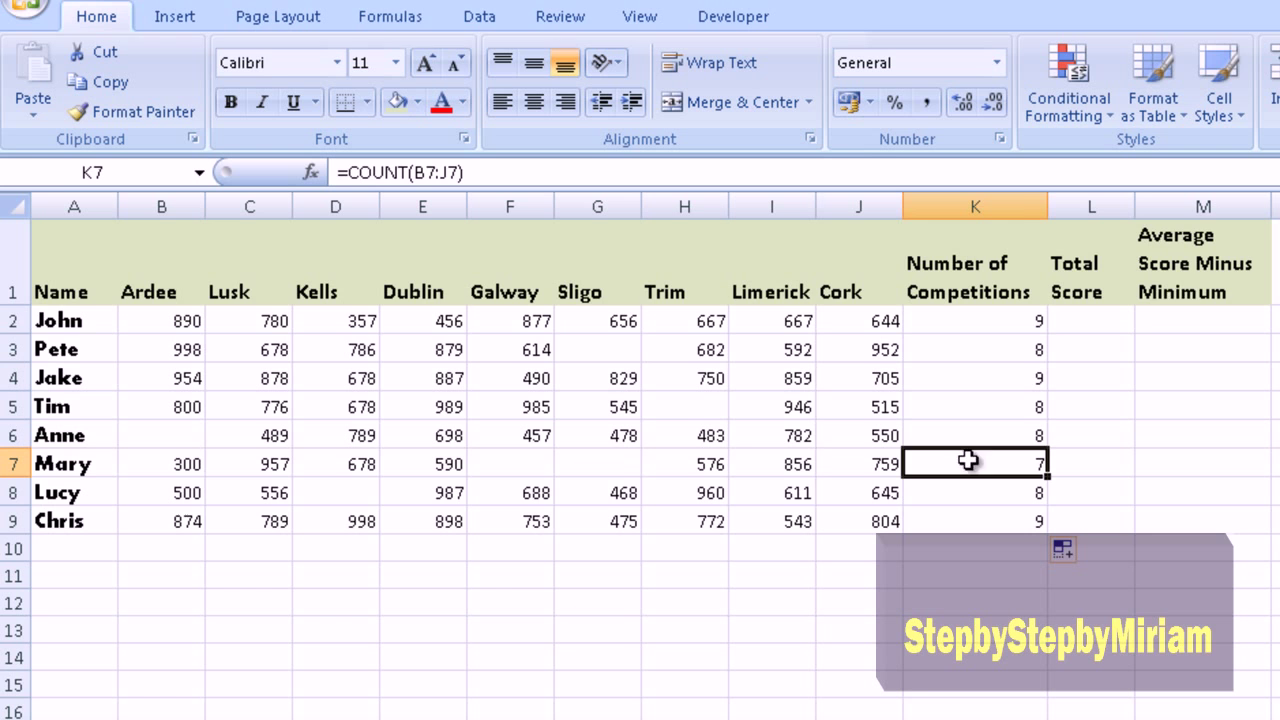
{"action": "left_click", "coordinate": [1086, 322]}
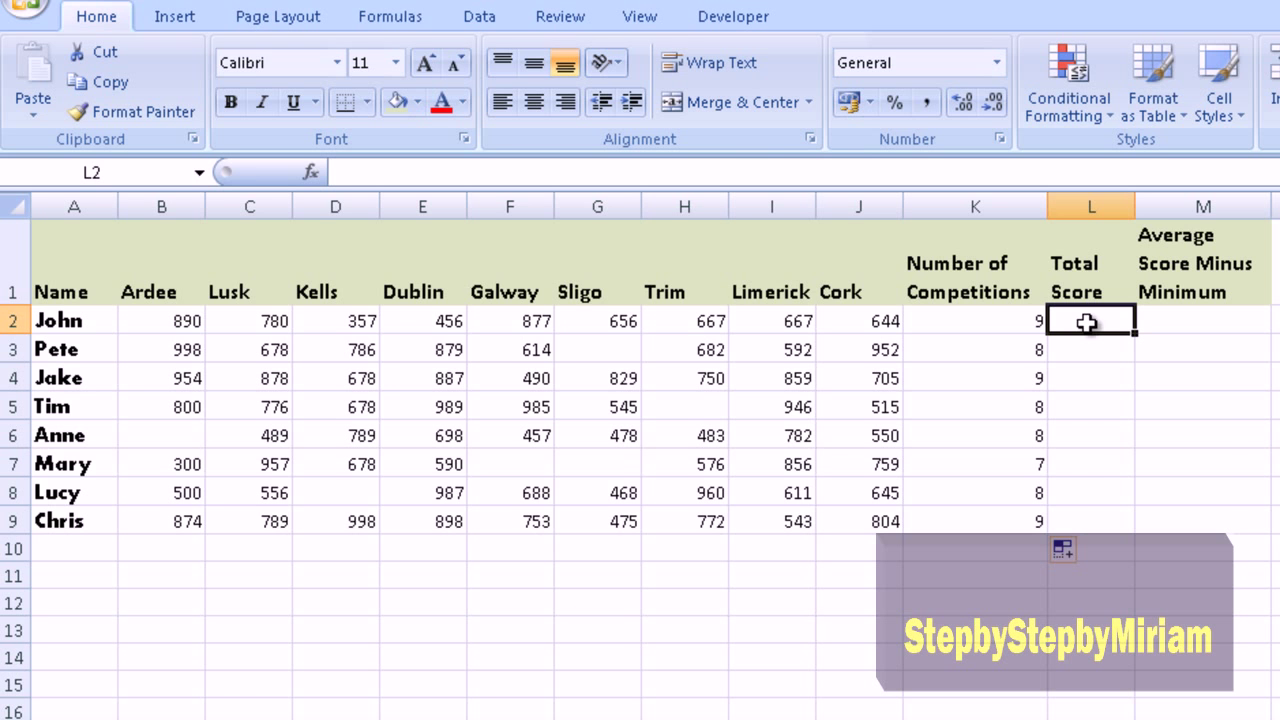
Enter =SUM(B2:J2) in L2, giving John a Total Score of 5994.
{"action": "type", "text": "=sum("}
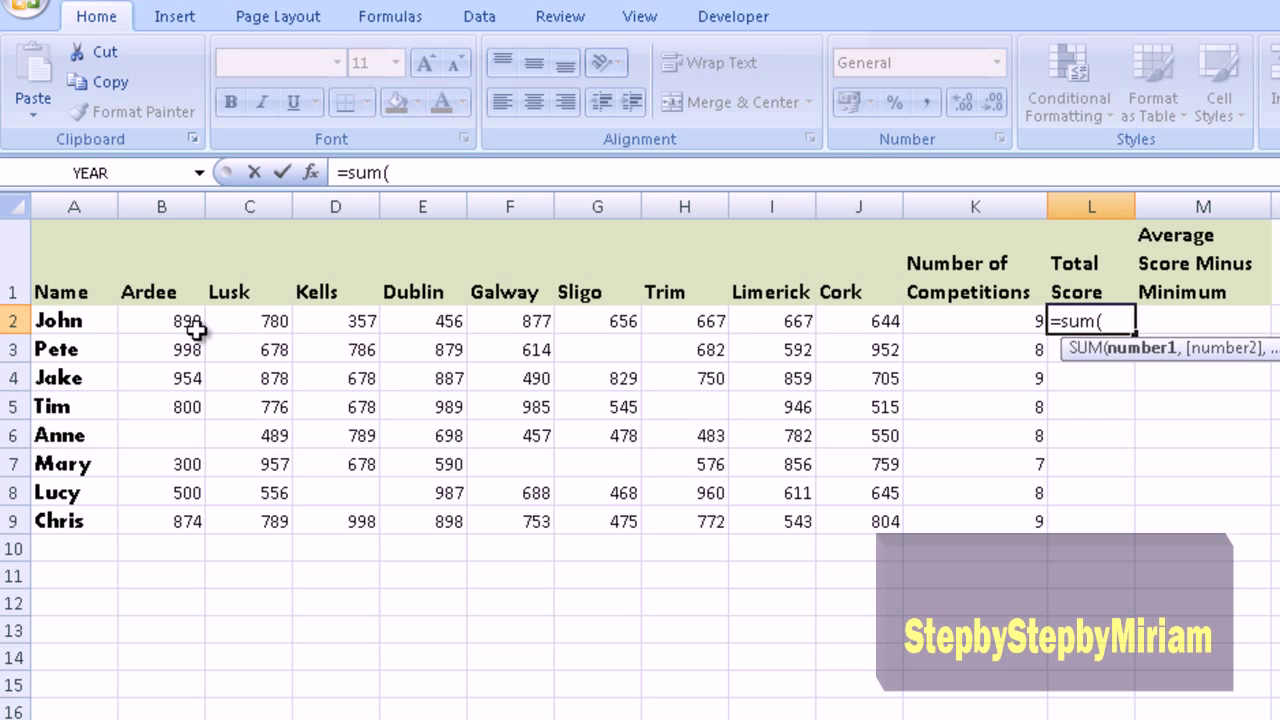
{"action": "left_click_drag", "start_coordinate": [170, 322], "coordinate": [843, 322]}
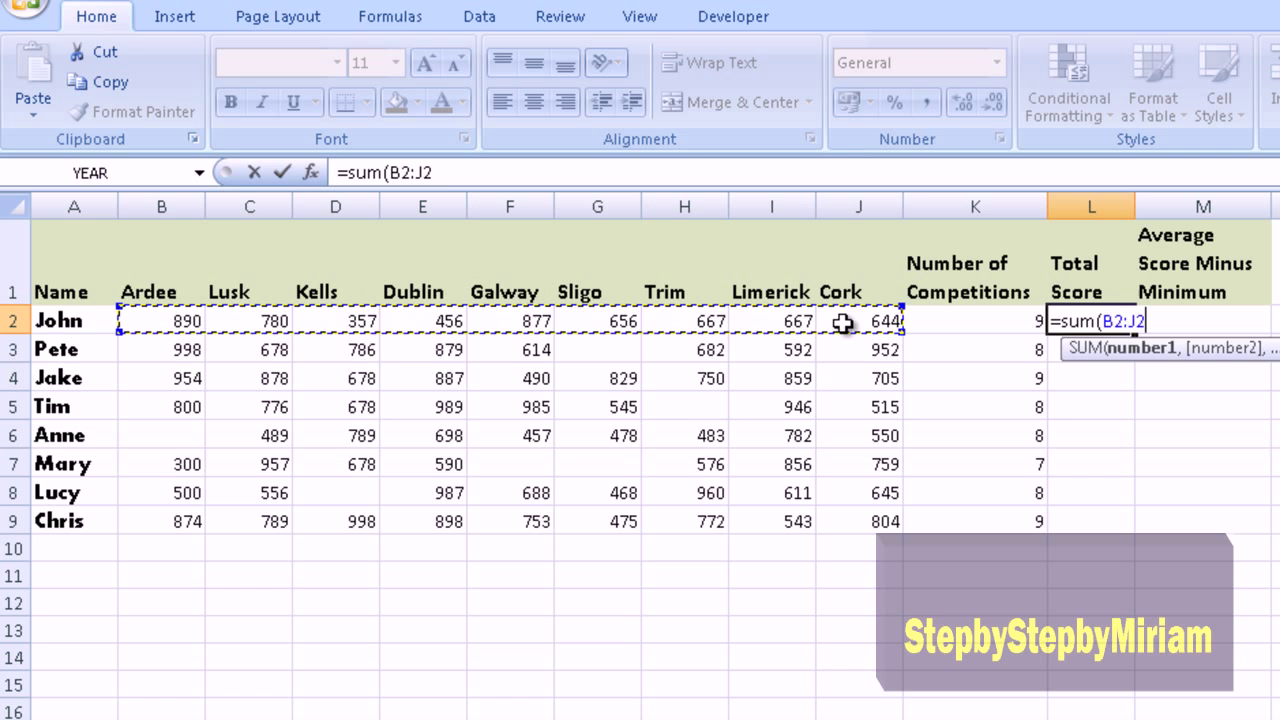
{"action": "type", "text": ")"}
{"action": "key", "text": "Return"}
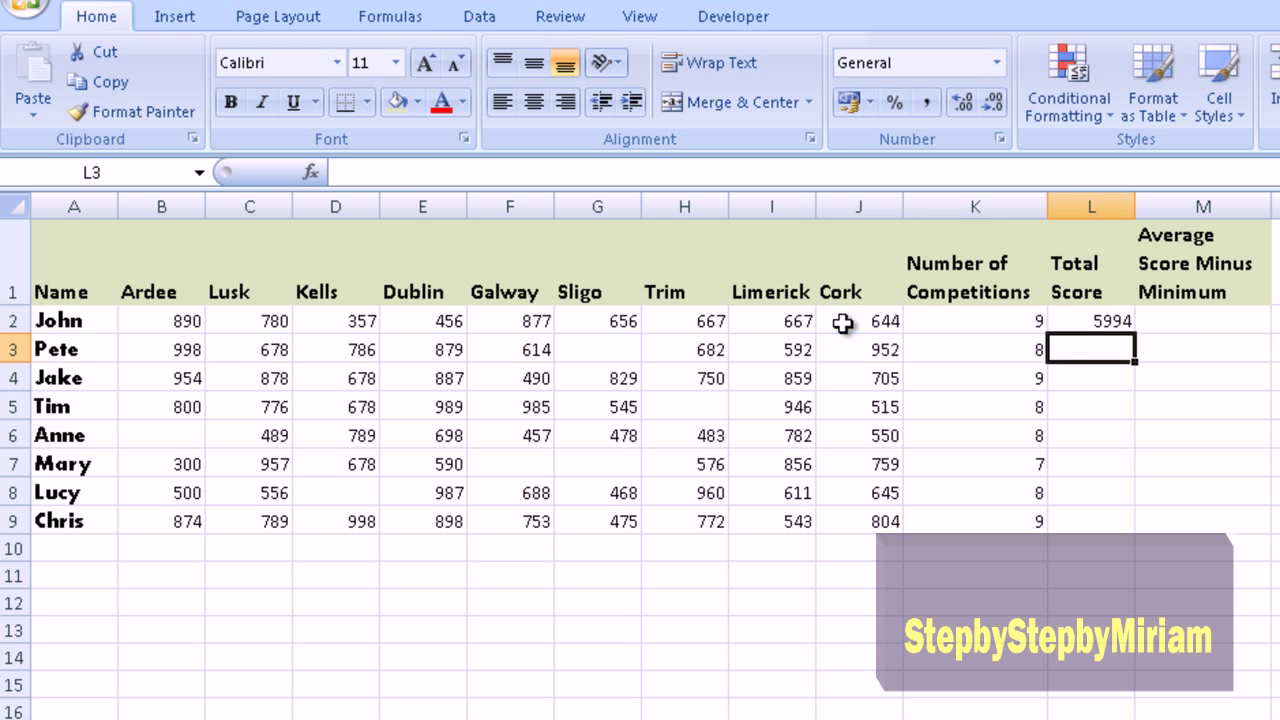
{"action": "left_click", "coordinate": [1088, 320]}
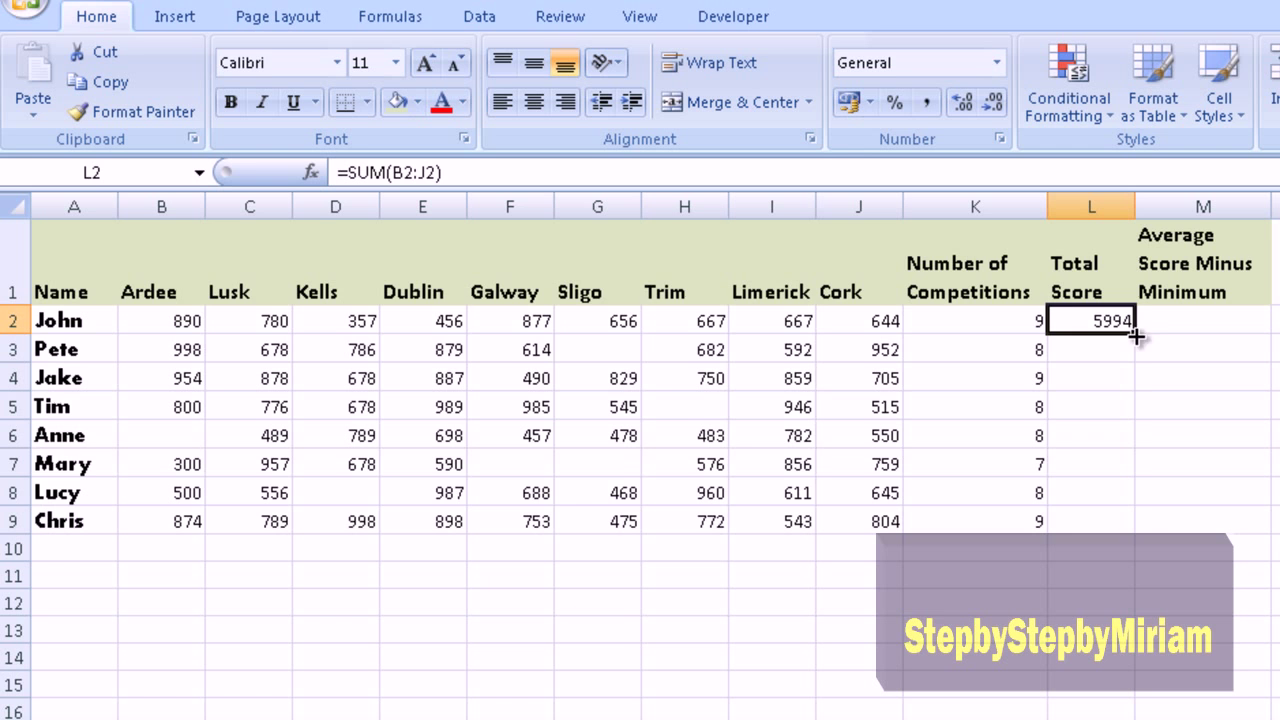
Copy the L2 SUM formula down to L9, giving totals from 6181 to 6906.
{"action": "left_click_drag", "start_coordinate": [1136, 337], "coordinate": [1116, 522]}
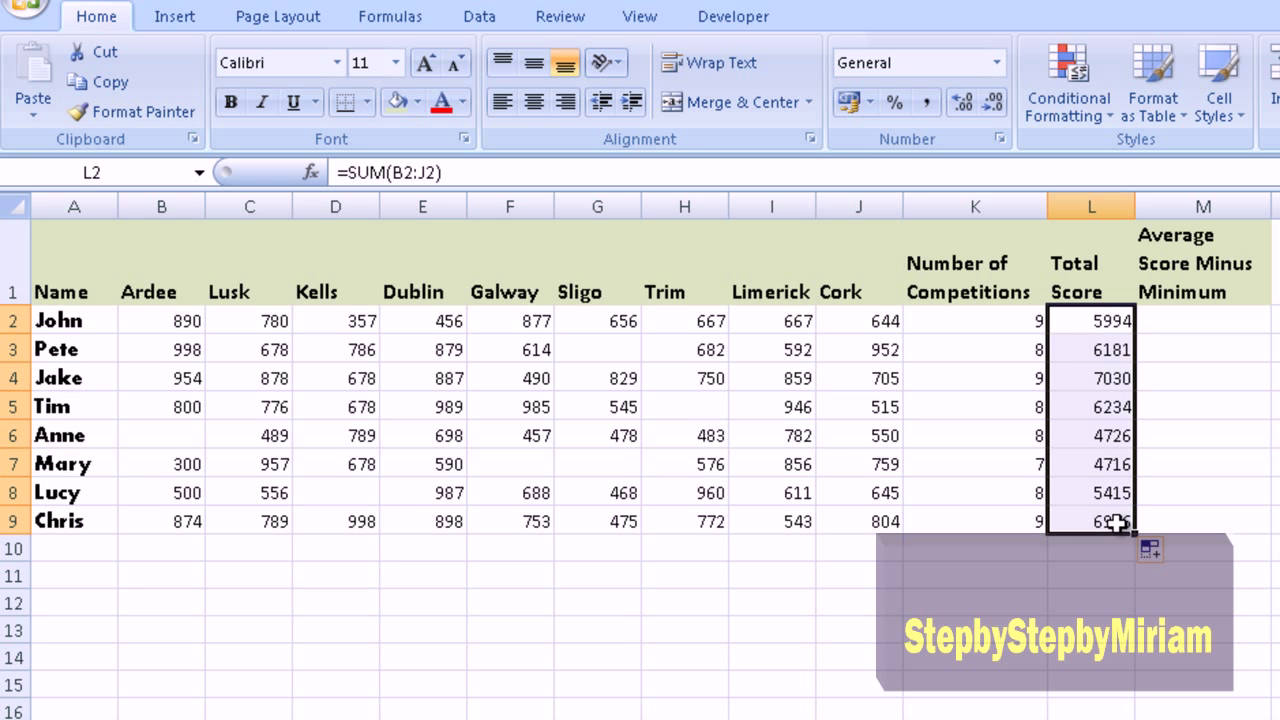
{"action": "left_click", "coordinate": [1078, 321]}
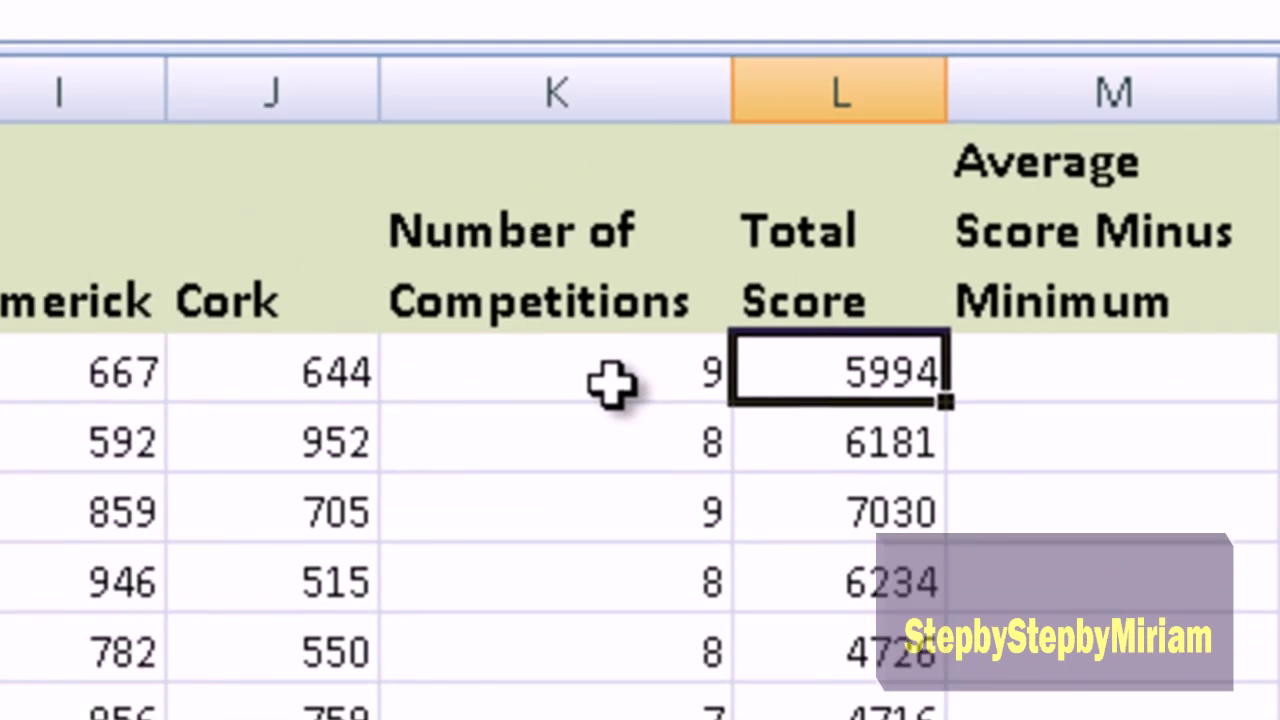
{"action": "left_click", "coordinate": [406, 334]}
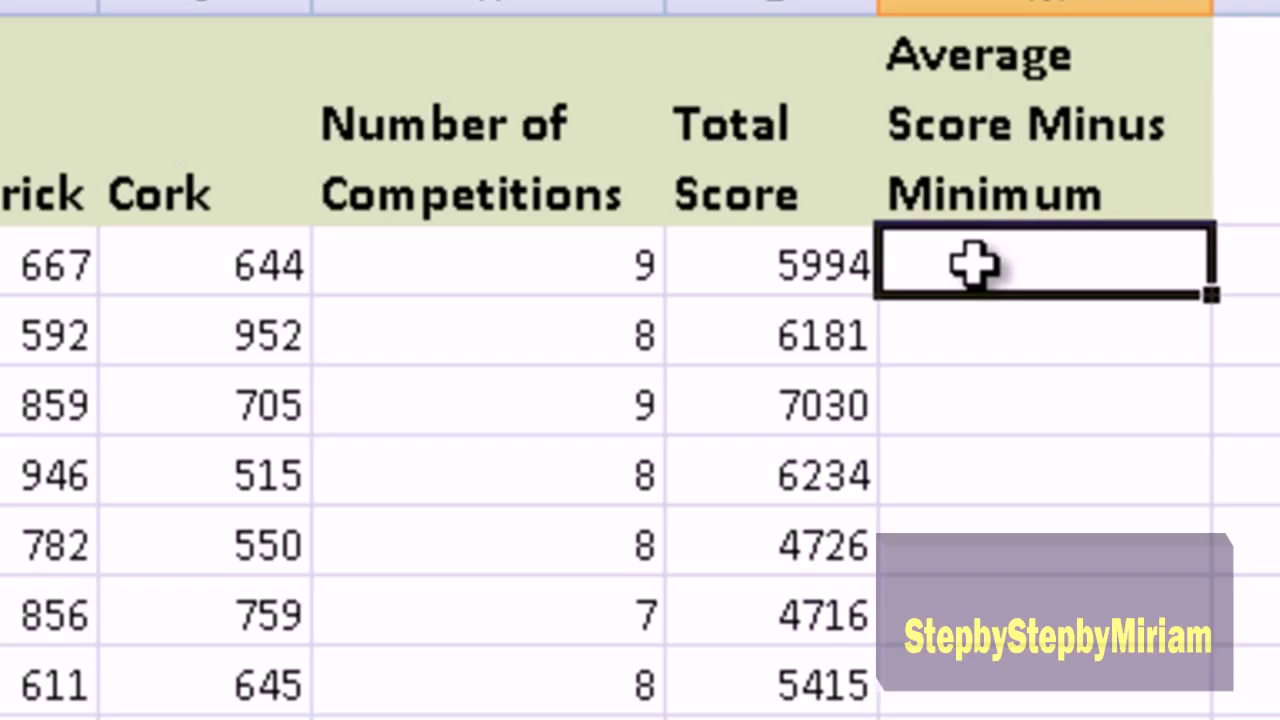
Enter =(SUM(B2:J2)-(MIN(B2:J2)))/K2 in M2, showing 626.3333333.
{"action": "type", "text": "=(sum(B2:J2"}
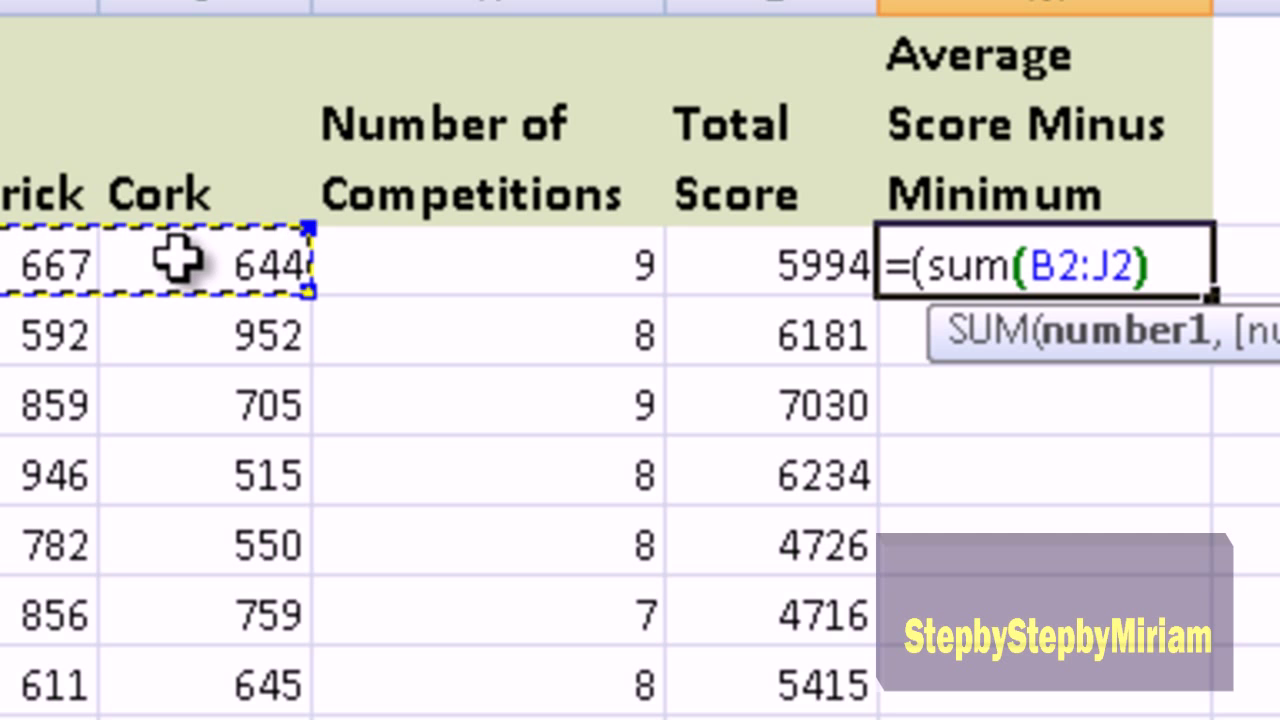
{"action": "type", "text": "-"}
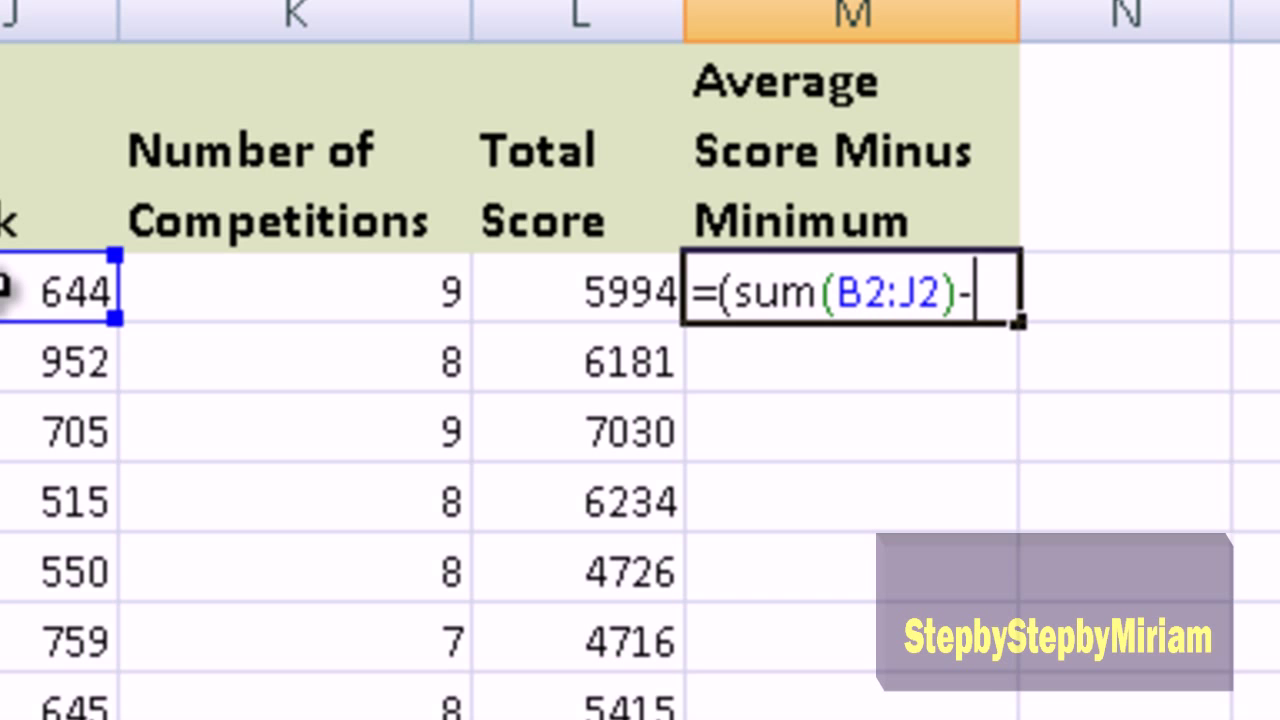
{"action": "type", "text": "(min("}
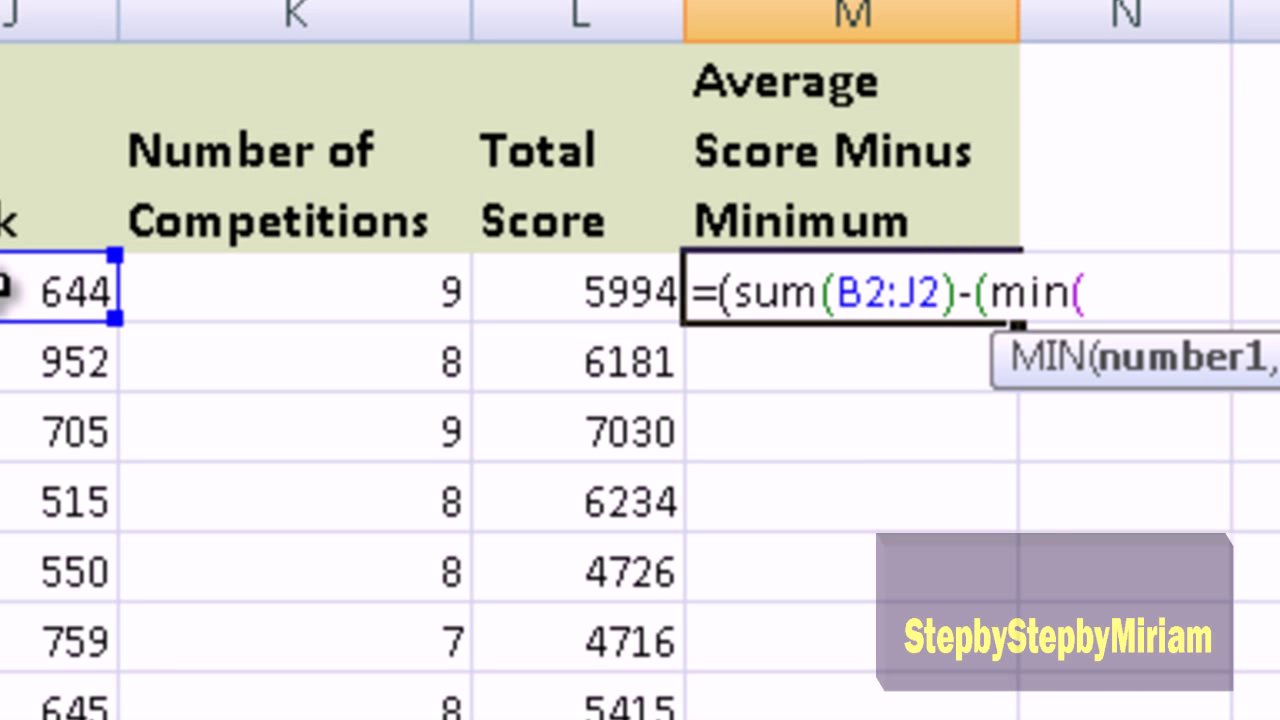
{"action": "mouse_move", "coordinate": [0, 290]}
{"action": "left_mouse_down"}
{"action": "mouse_move", "coordinate": [0, 360]}
{"action": "mouse_move", "coordinate": [0, 290]}
{"action": "mouse_move", "coordinate": [9, 306]}
{"action": "left_mouse_up"}
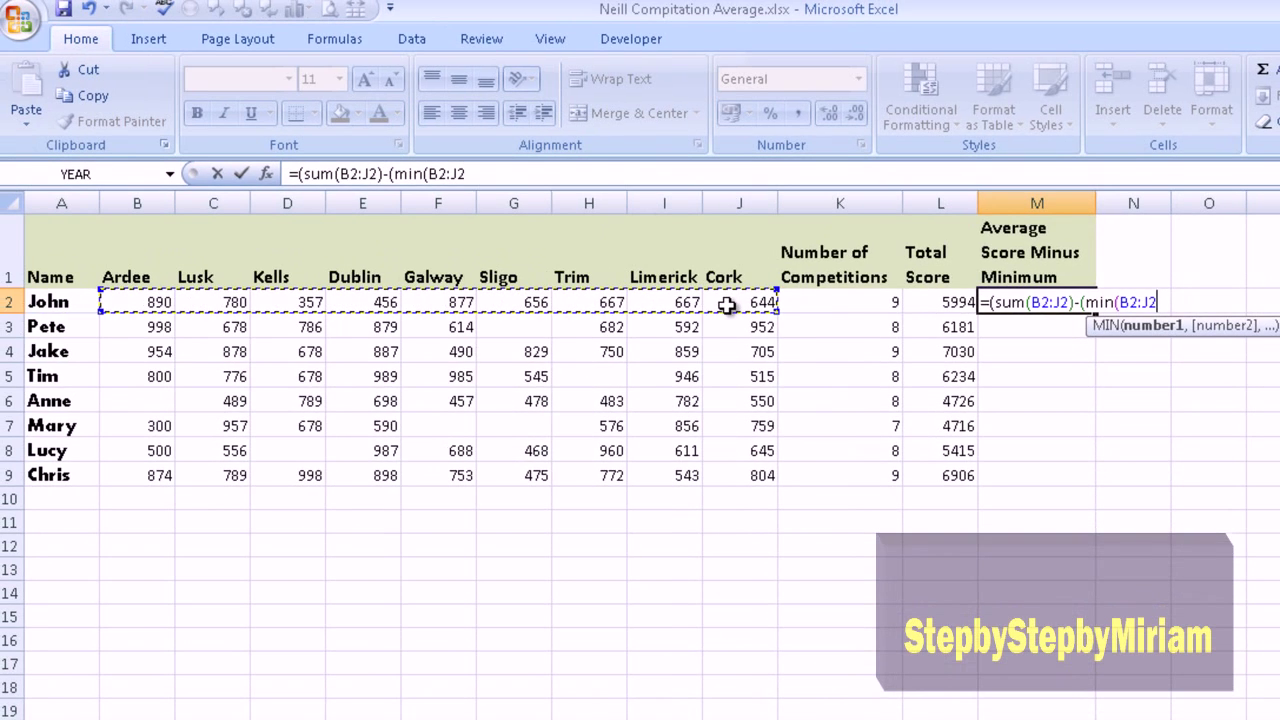
{"action": "type", "text": ")"}
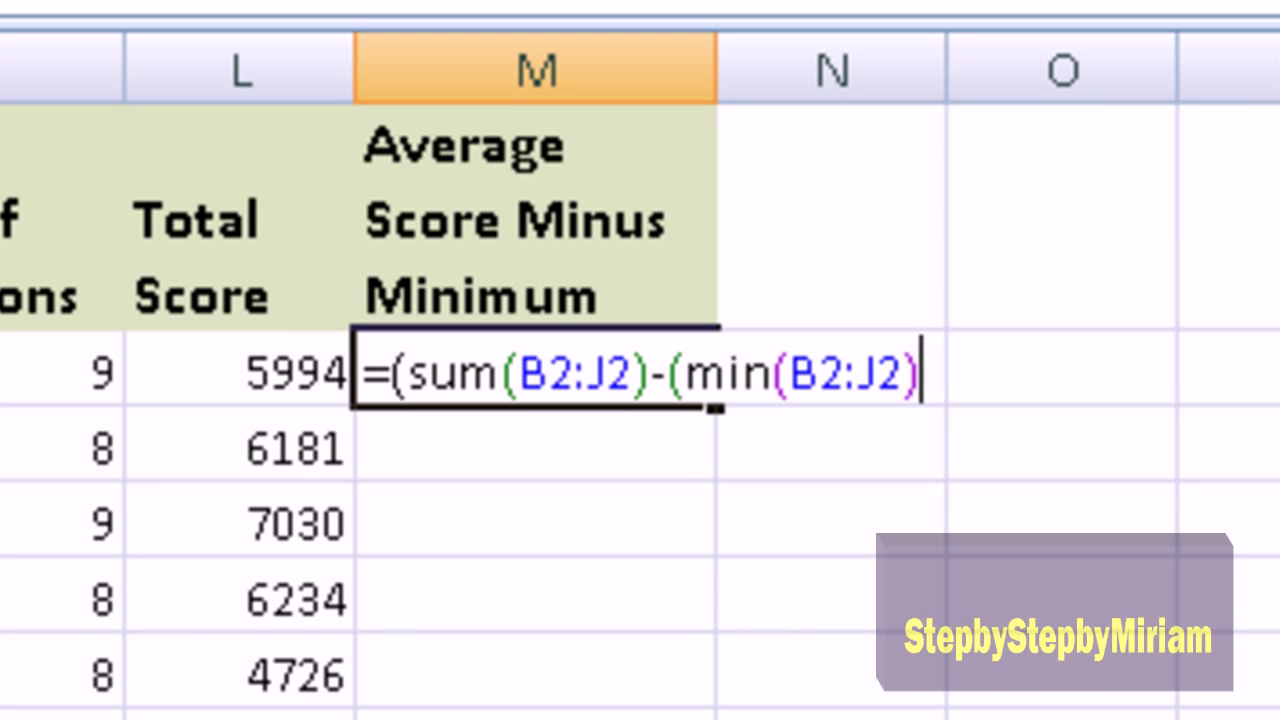
{"action": "type", "text": "))"}
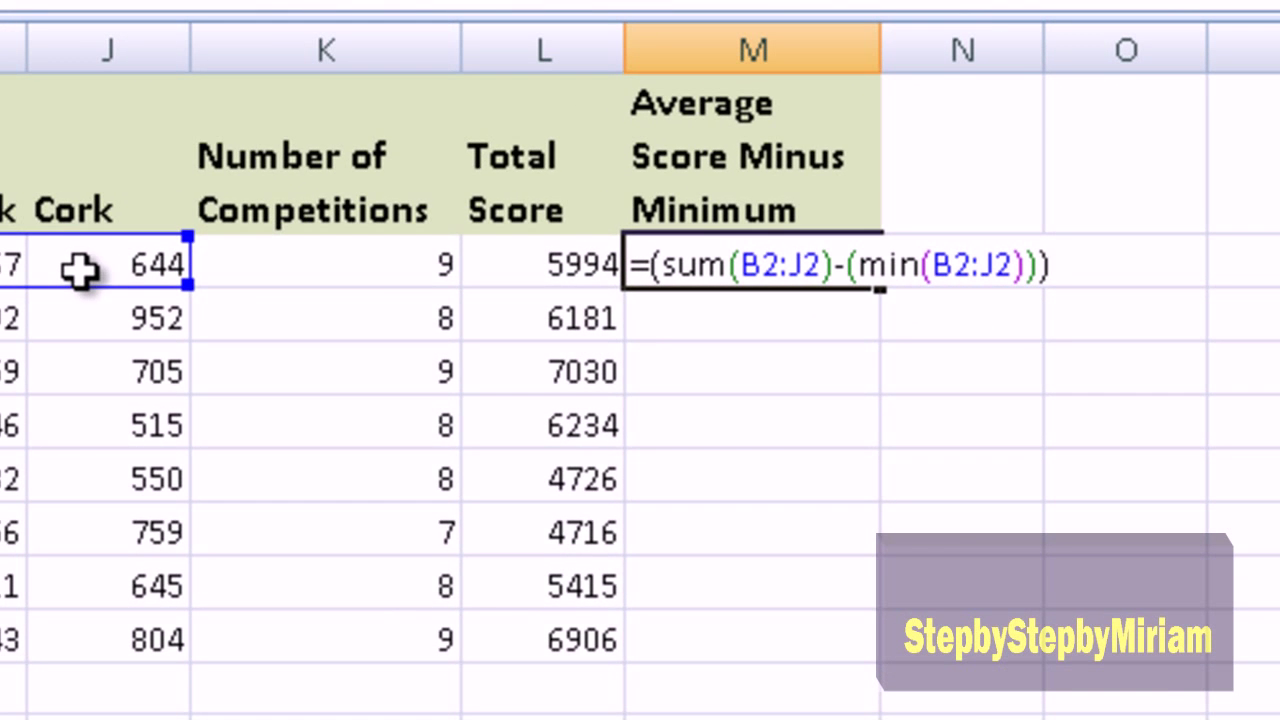
{"action": "type", "text": "/"}
{"action": "left_click", "coordinate": [298, 258]}
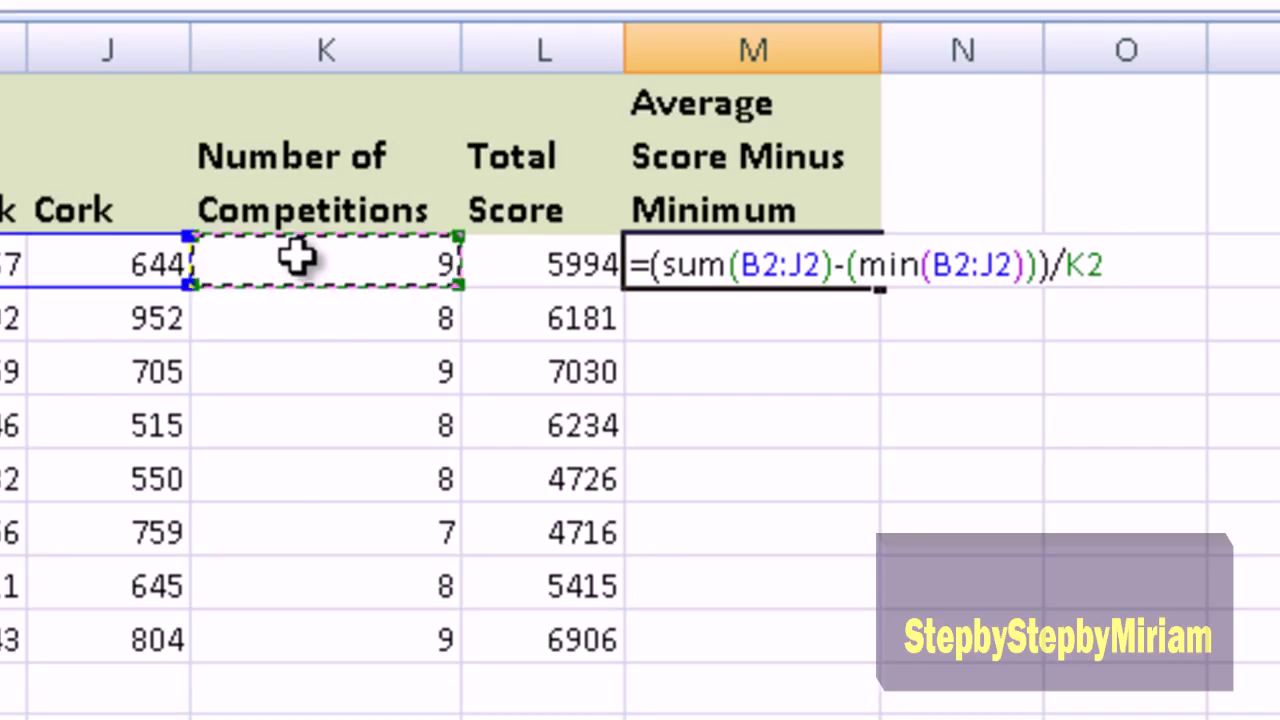
{"action": "key", "text": "Return"}
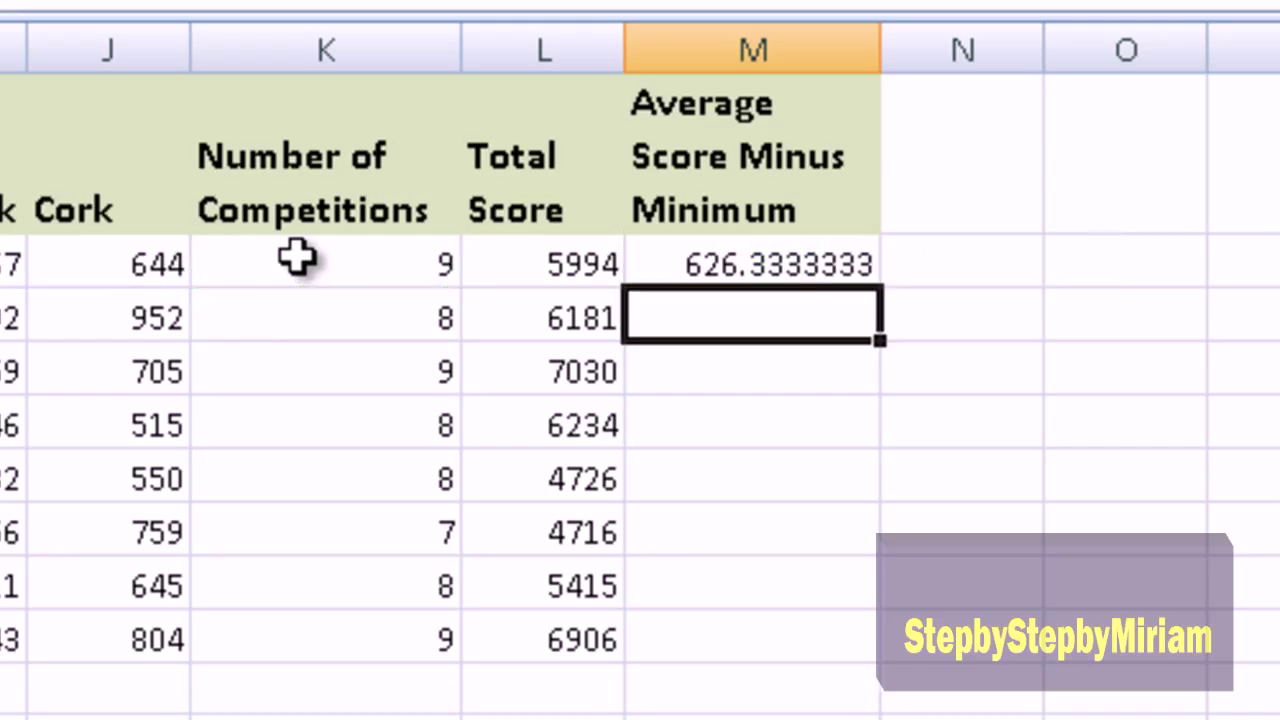
Copy M2's formula down through M9, giving 698.625, 726.6666667 and the rest.
{"action": "left_click", "coordinate": [795, 263]}
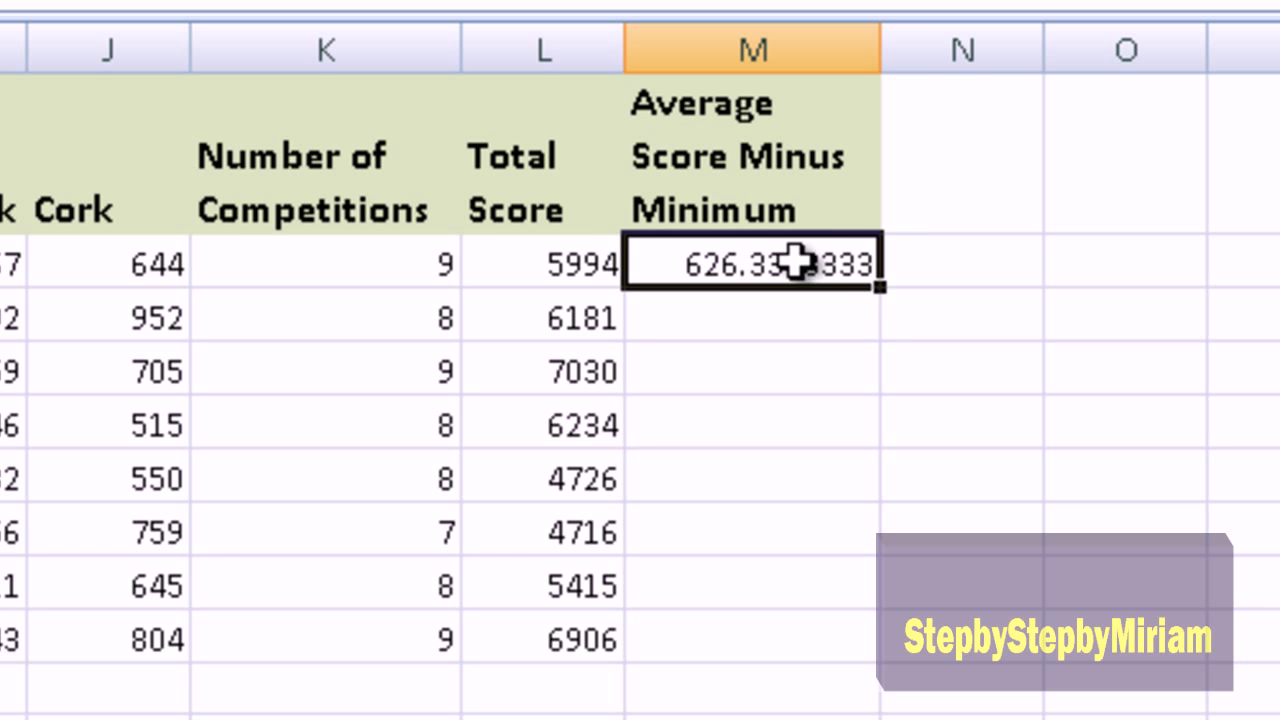
{"action": "left_click_drag", "start_coordinate": [878, 287], "coordinate": [845, 645]}
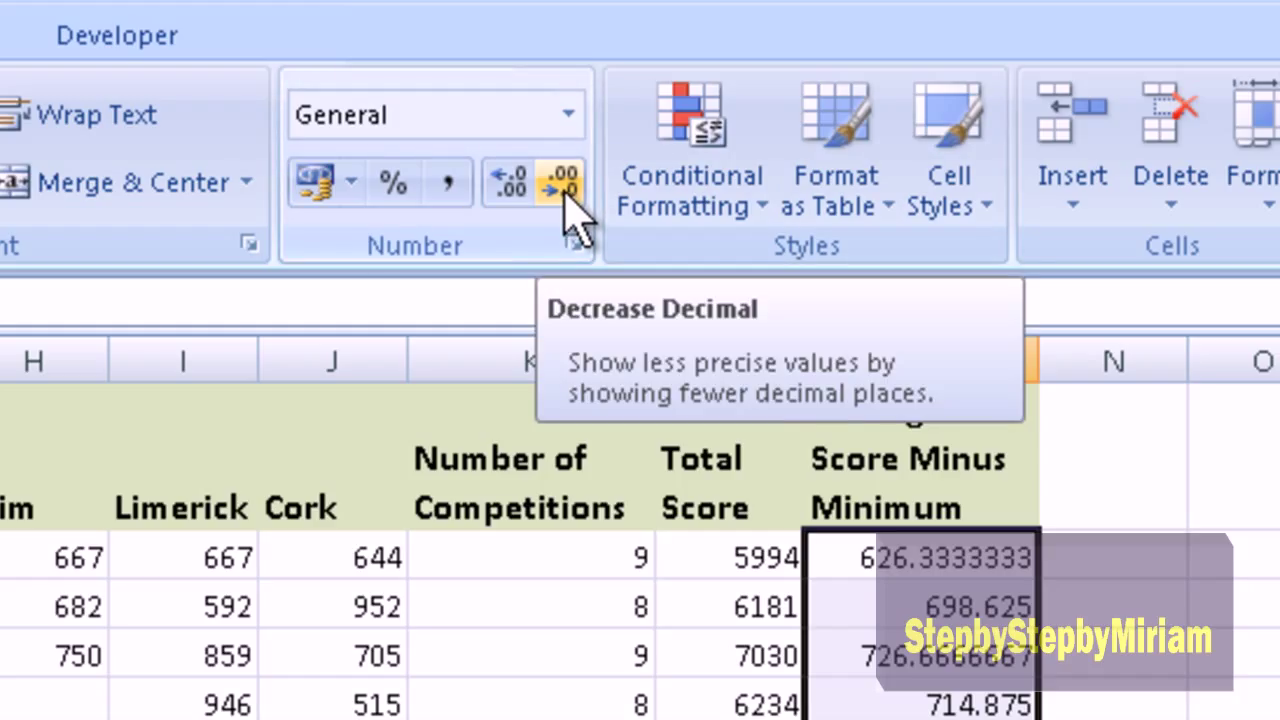
Decrease decimals on M2:M9 until they show whole numbers like 626 and 699.
{"action": "left_click", "coordinate": [570, 190]}
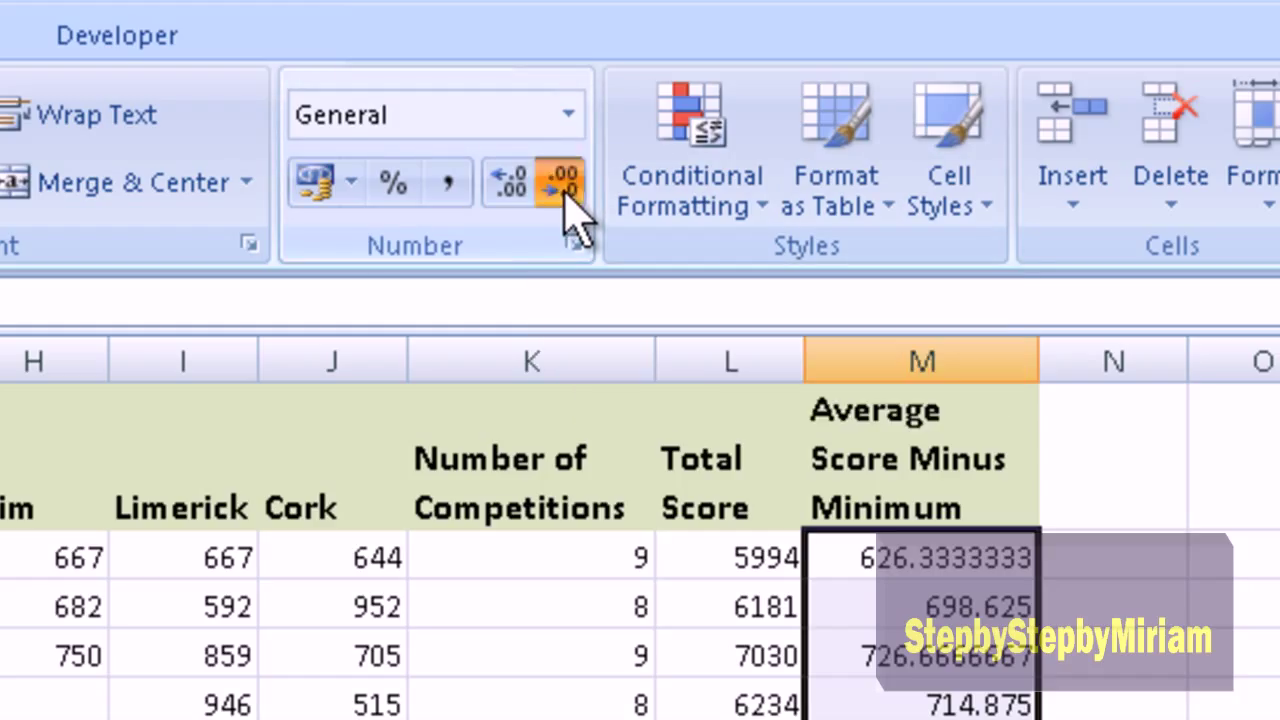
{"action": "left_click", "coordinate": [570, 190]}
{"action": "left_click", "coordinate": [570, 190]}
{"action": "left_click", "coordinate": [570, 190]}
{"action": "left_click", "coordinate": [566, 195]}
{"action": "left_click", "coordinate": [566, 195]}
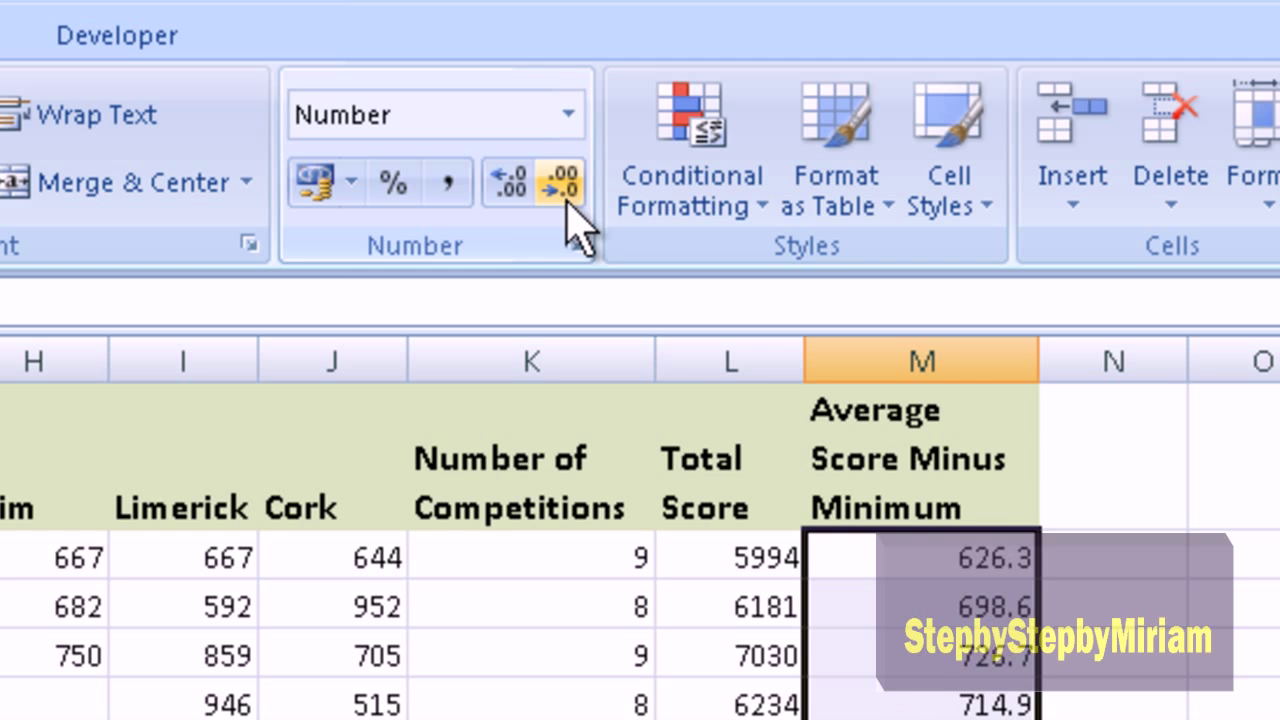
{"action": "left_click", "coordinate": [566, 195]}
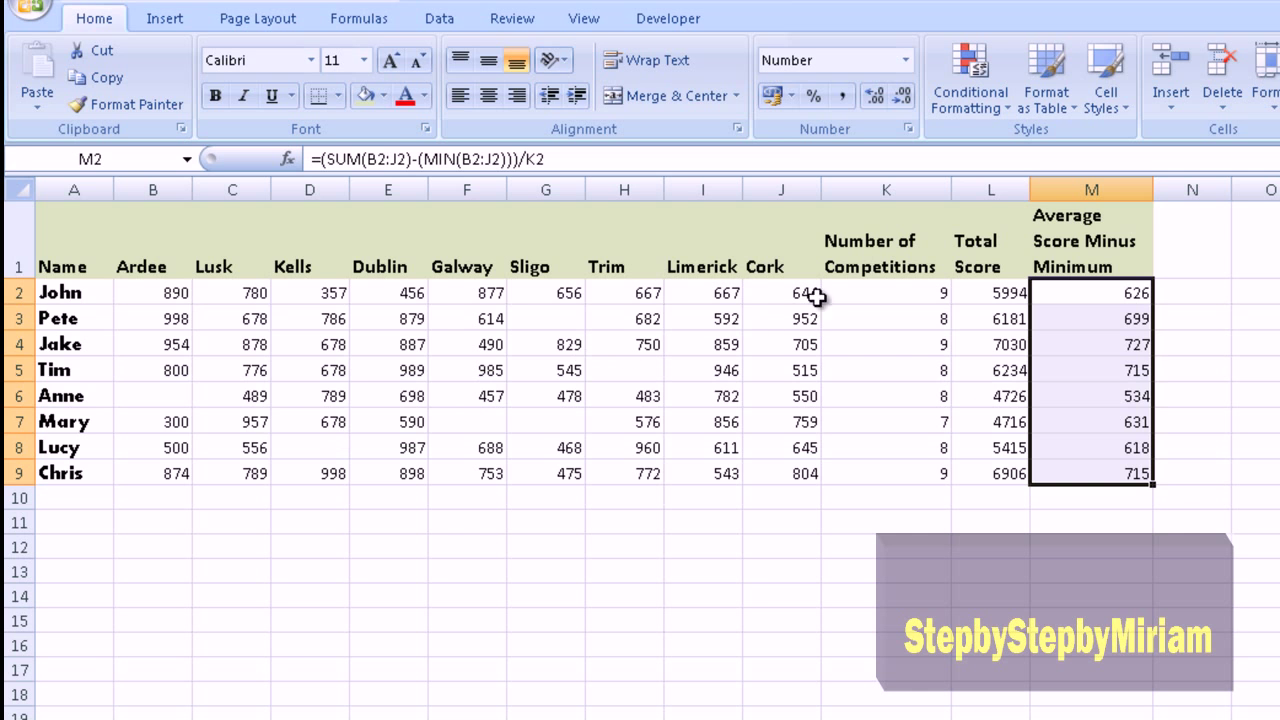
Enter =COUNTA(A2:A9) in A10 to count the 8 competitor names.
{"action": "left_click", "coordinate": [867, 291]}
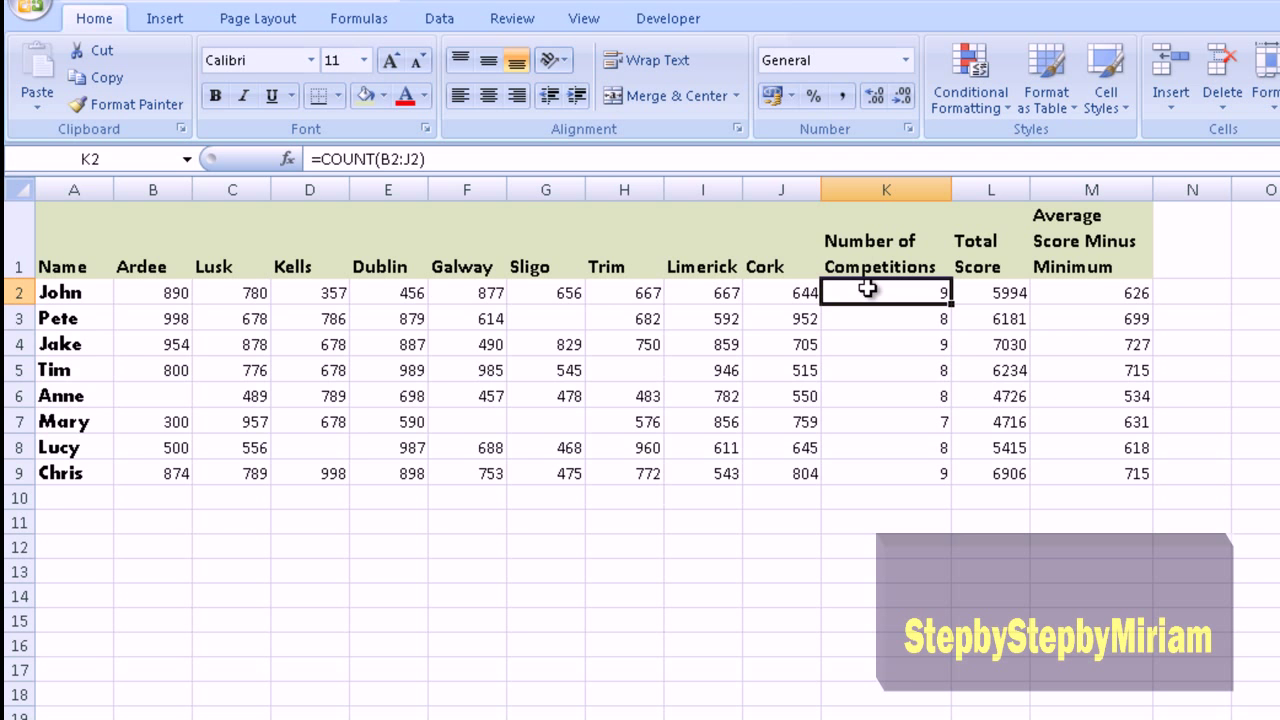
{"action": "left_click", "coordinate": [82, 499]}
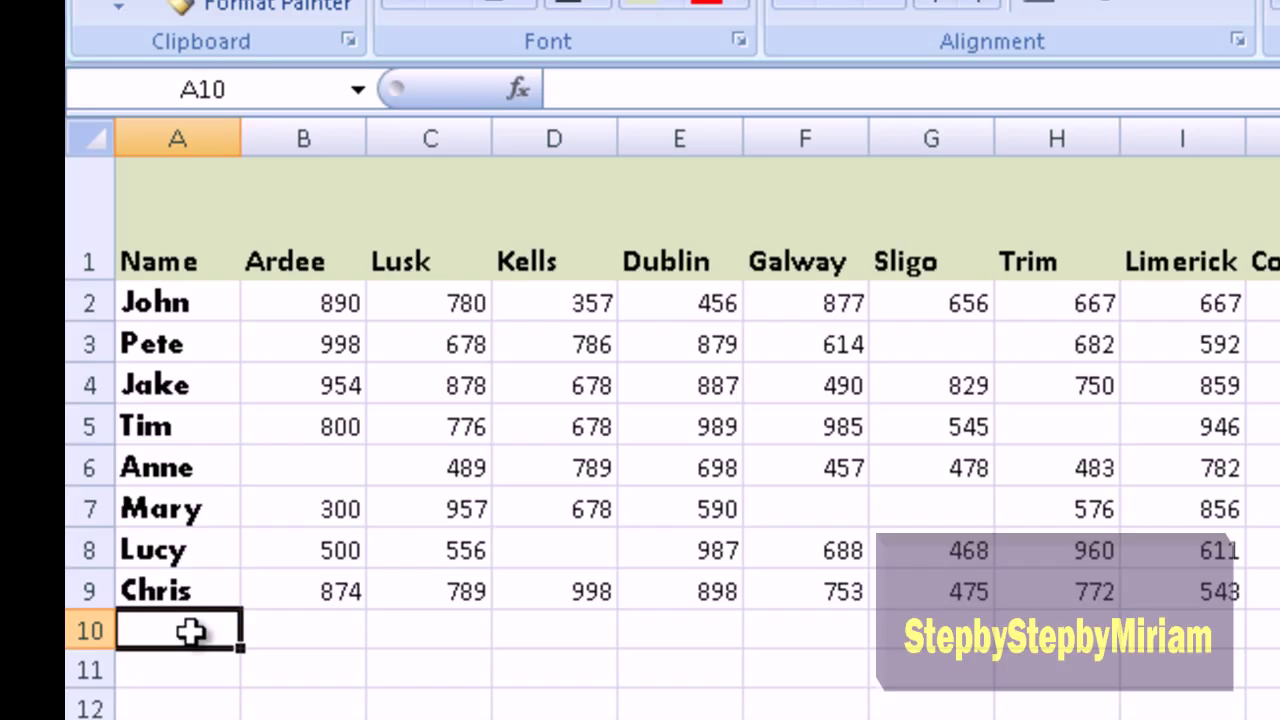
{"action": "type", "text": "="}
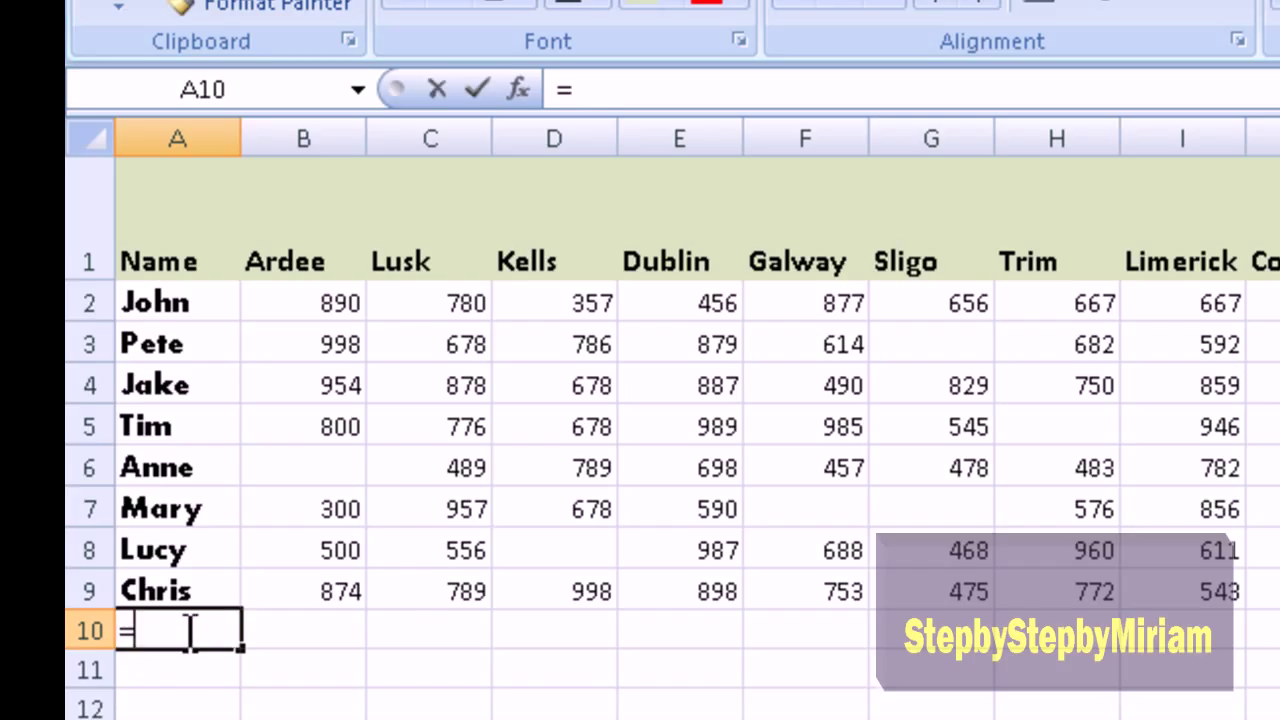
{"action": "type", "text": "count"}
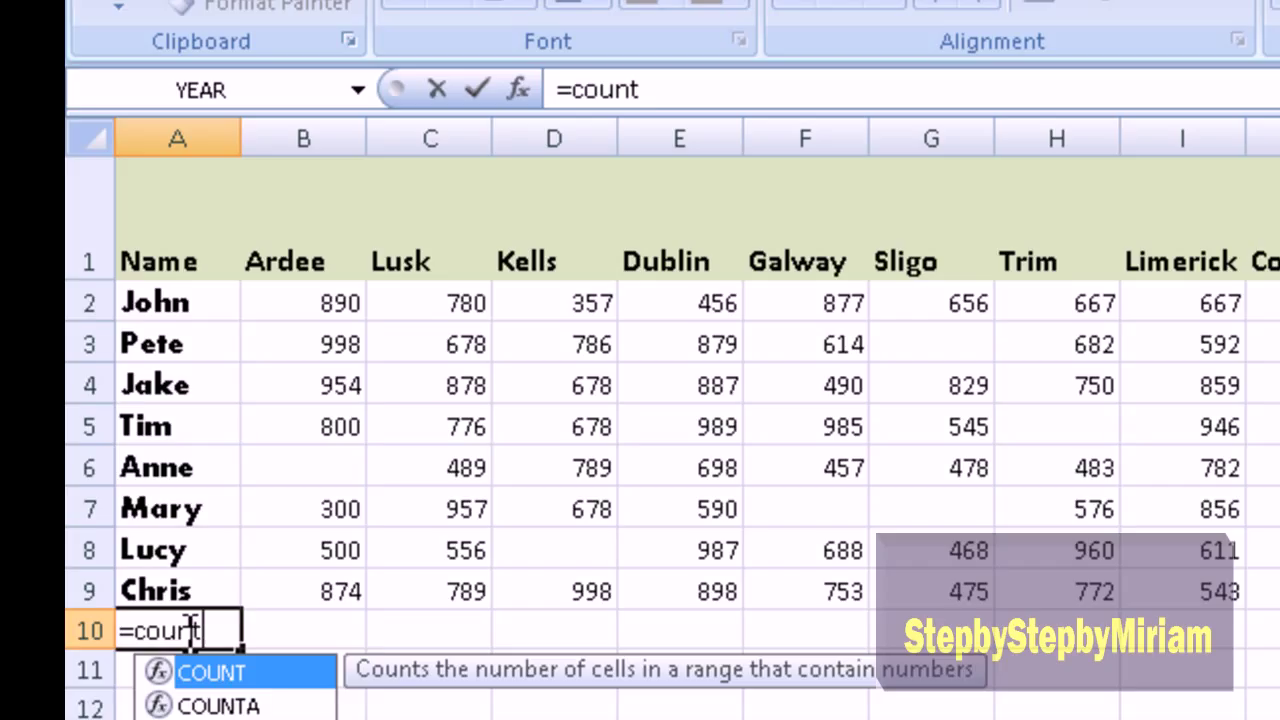
{"action": "type", "text": "a"}
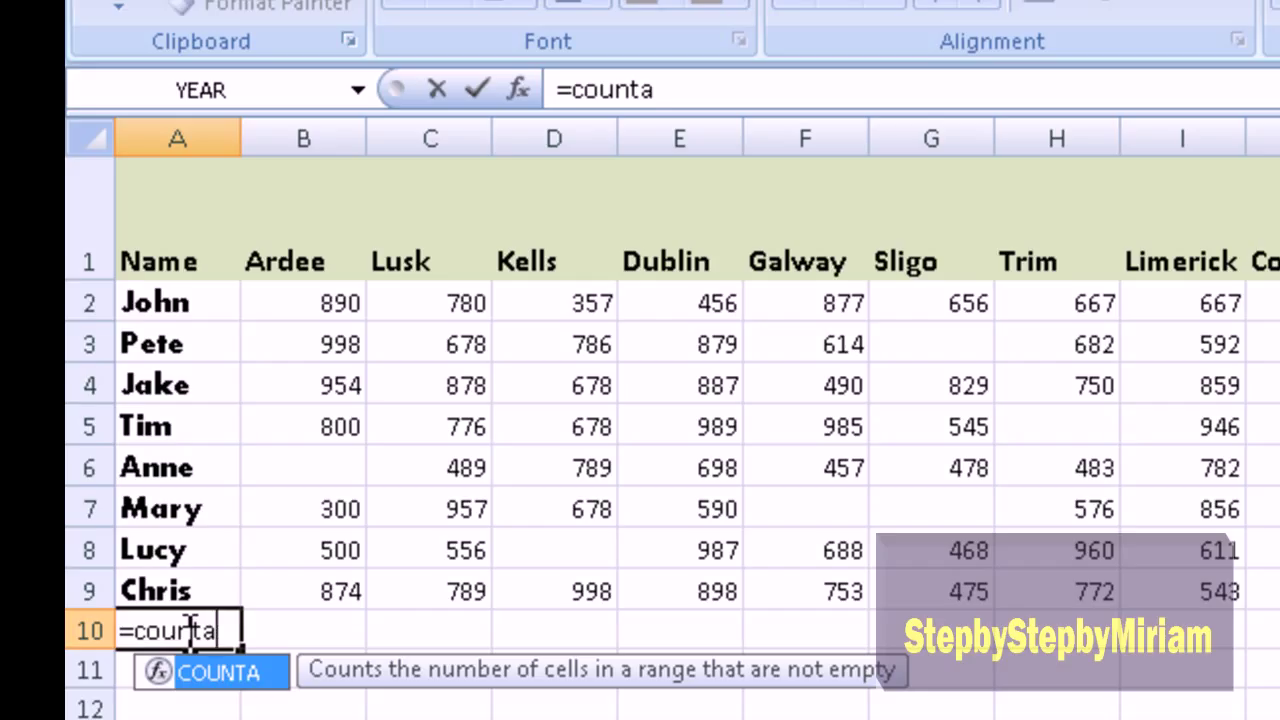
{"action": "type", "text": "("}
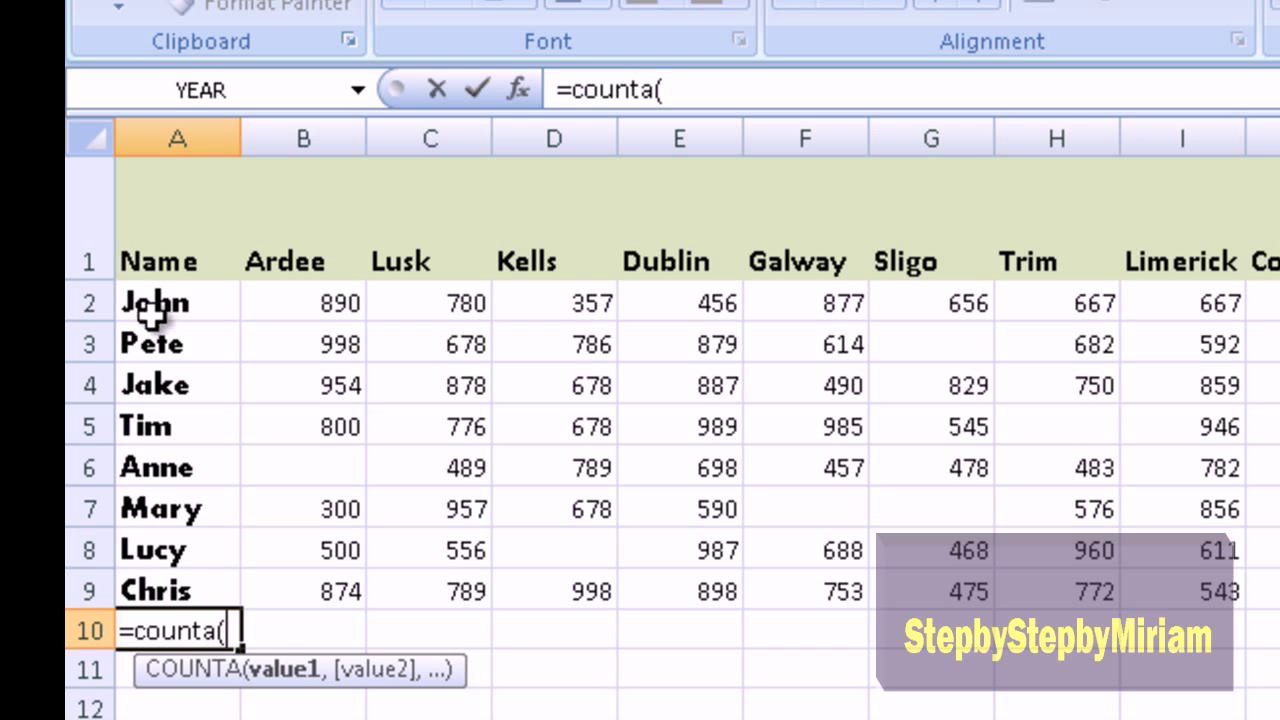
{"action": "left_click_drag", "start_coordinate": [160, 300], "coordinate": [185, 591]}
{"action": "type", "text": ")"}
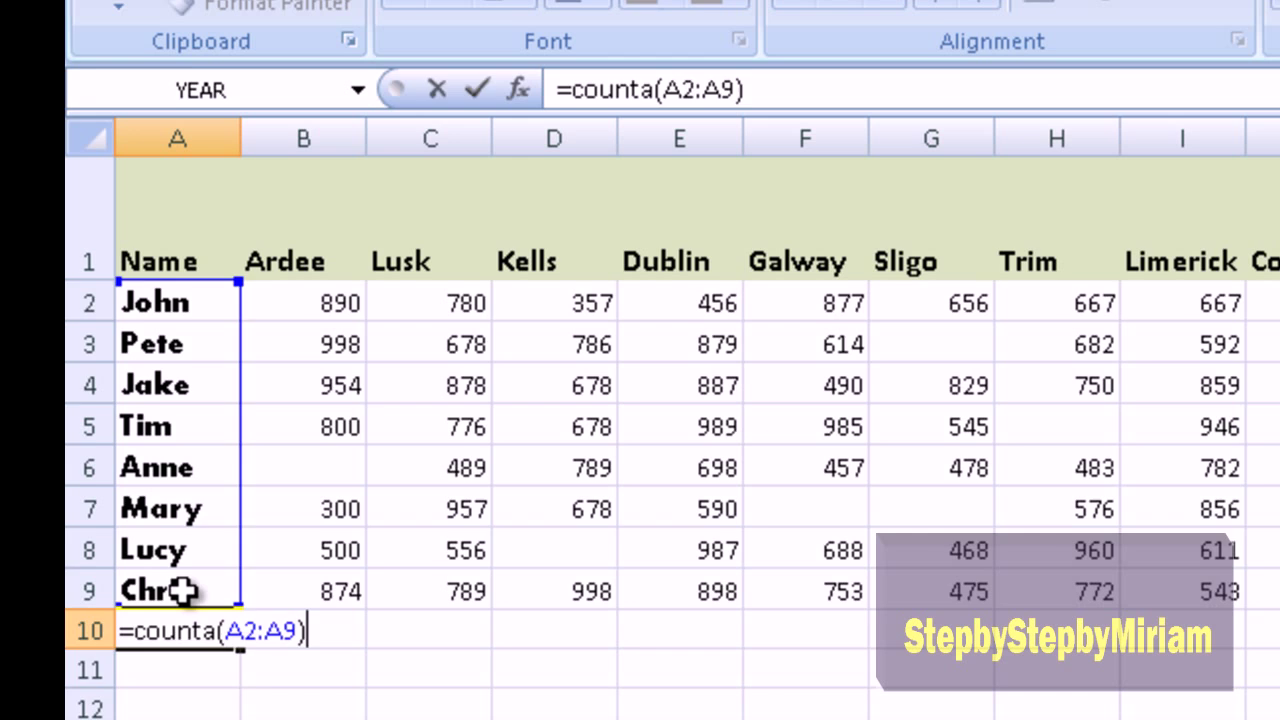
{"action": "key", "text": "Return"}
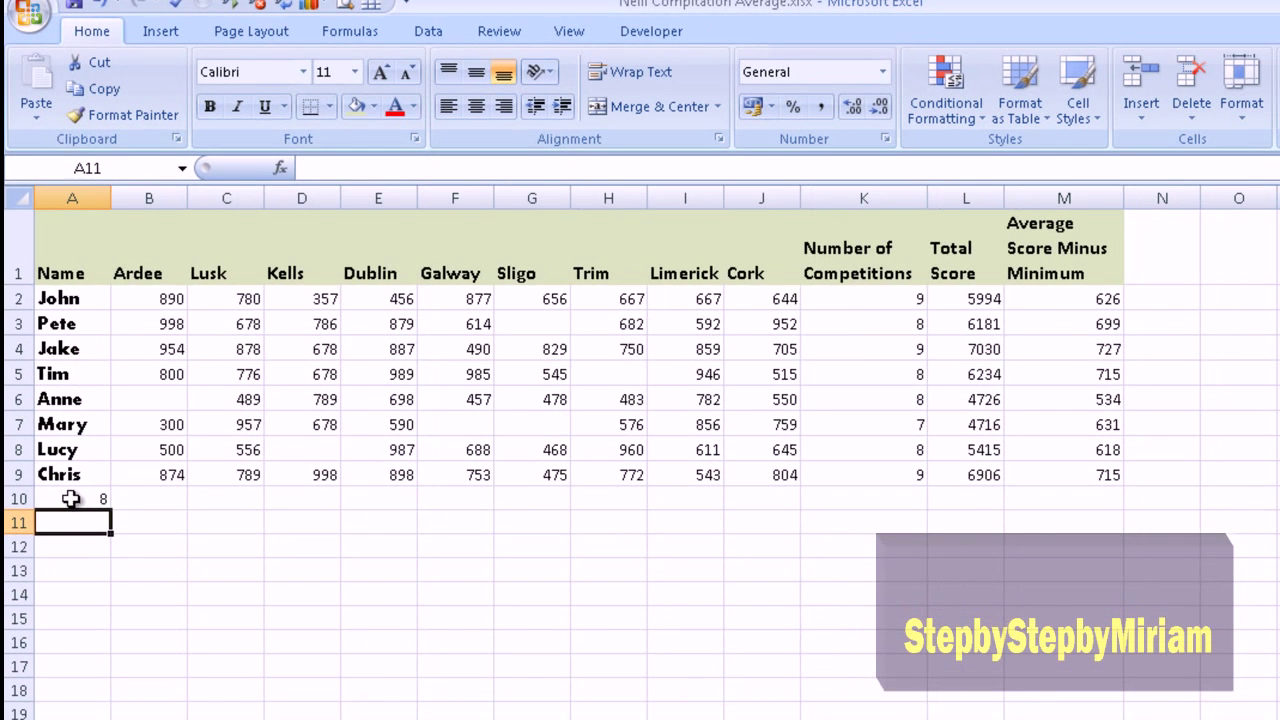
{"action": "left_click", "coordinate": [177, 628]}
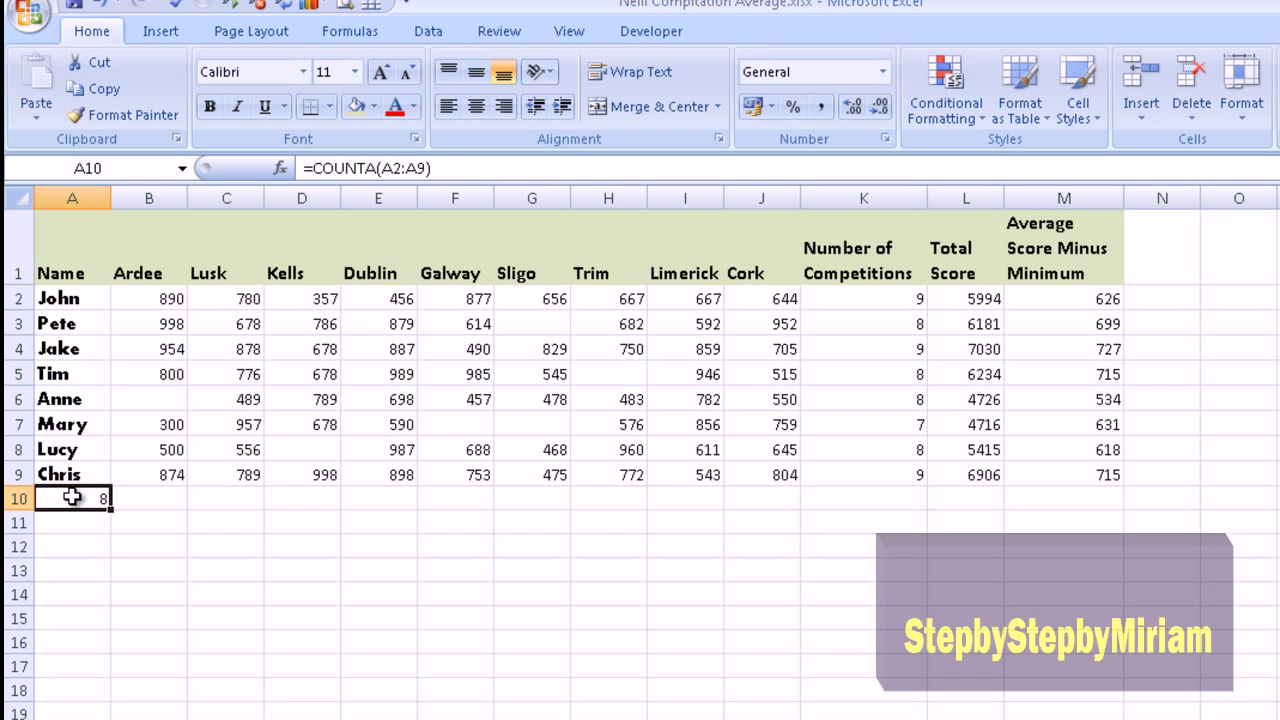